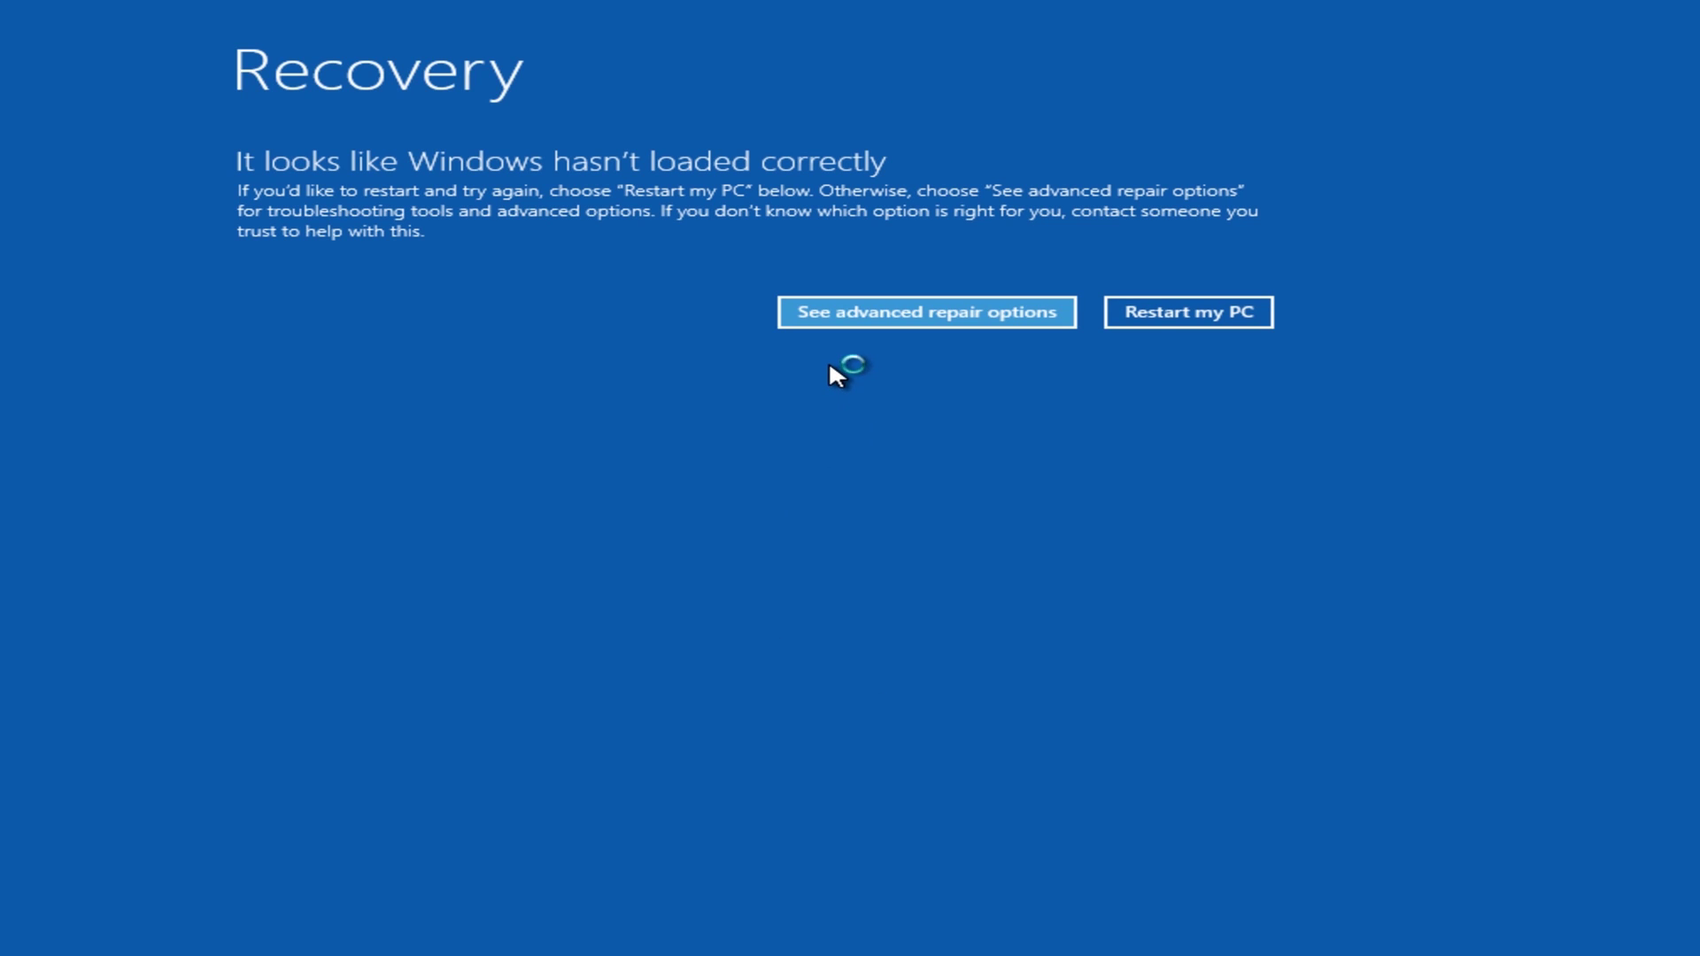
Step: Go through Advanced repair options, Troubleshoot, Advanced options to Start-up Settings and restart
{"action": "left_click", "coordinate": [885, 319]}
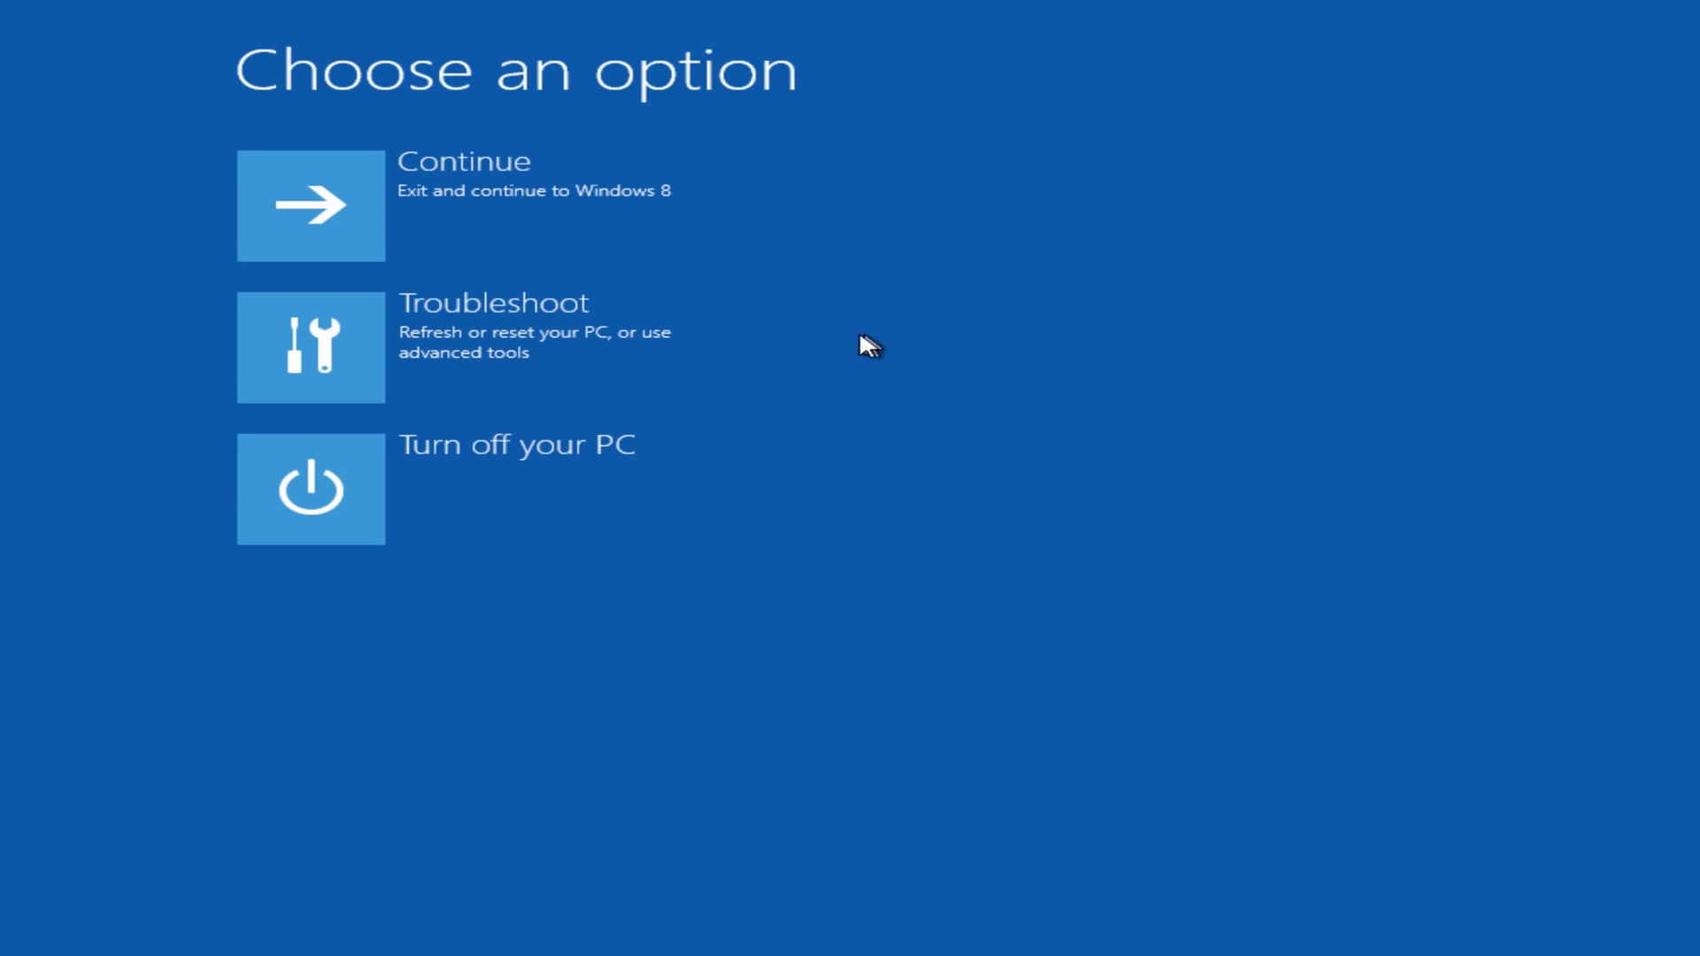
{"action": "left_click", "coordinate": [302, 353]}
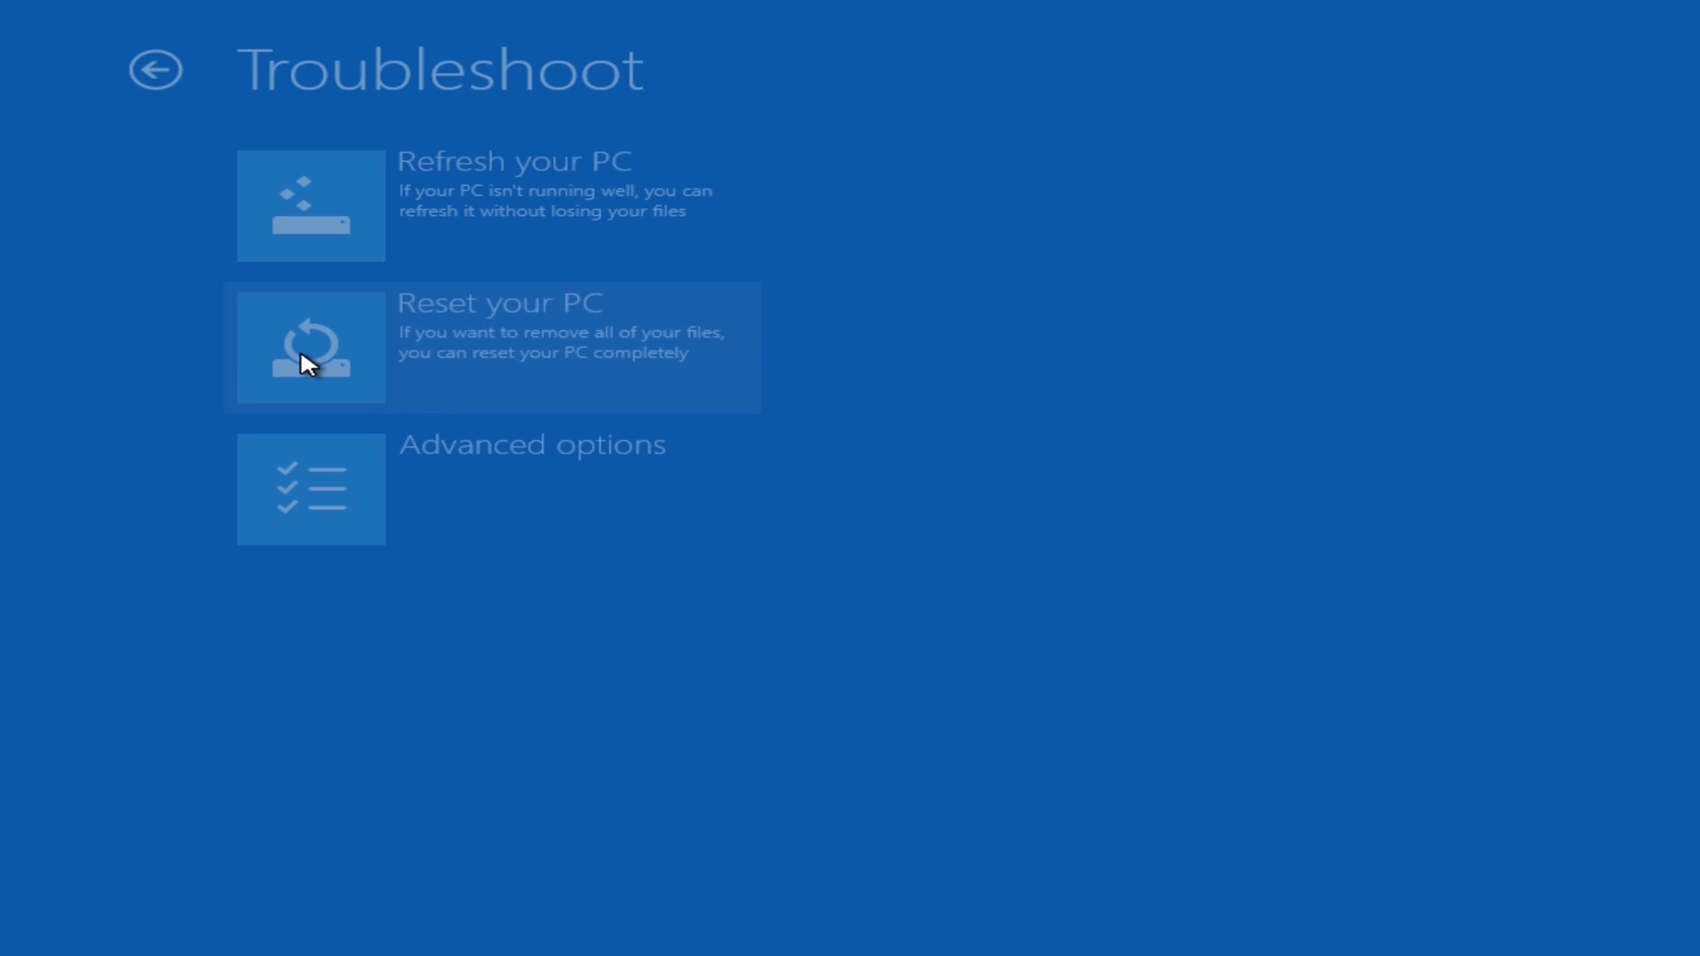
{"action": "left_click", "coordinate": [300, 485]}
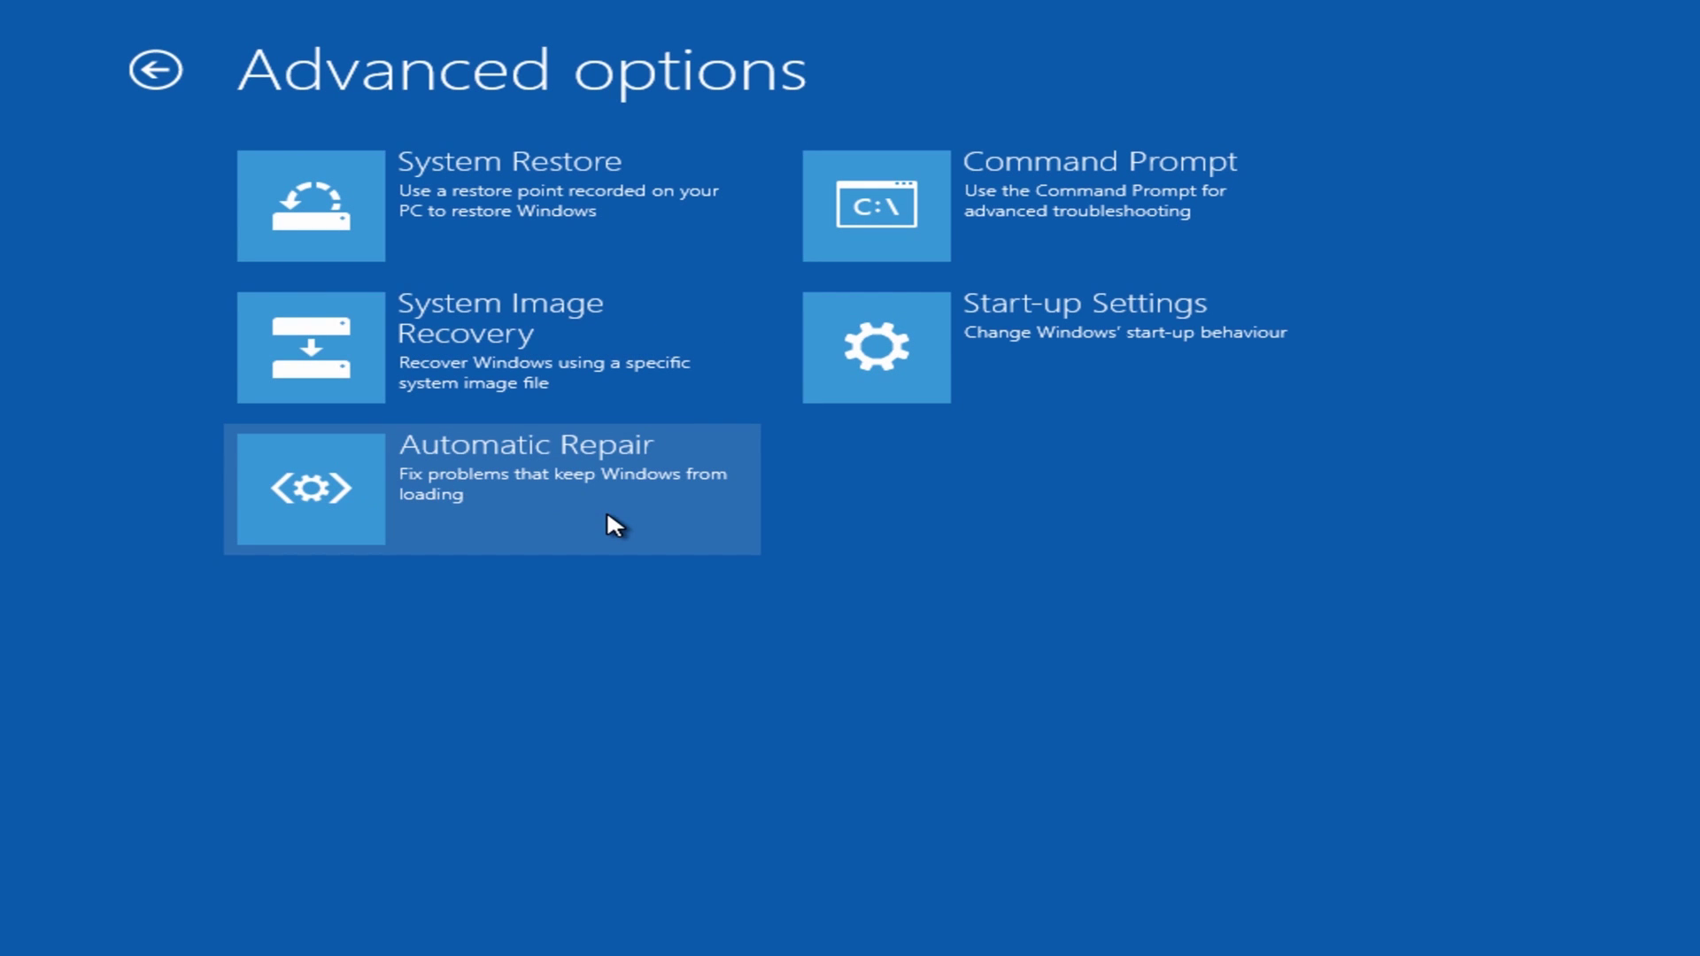
{"action": "left_click", "coordinate": [880, 352]}
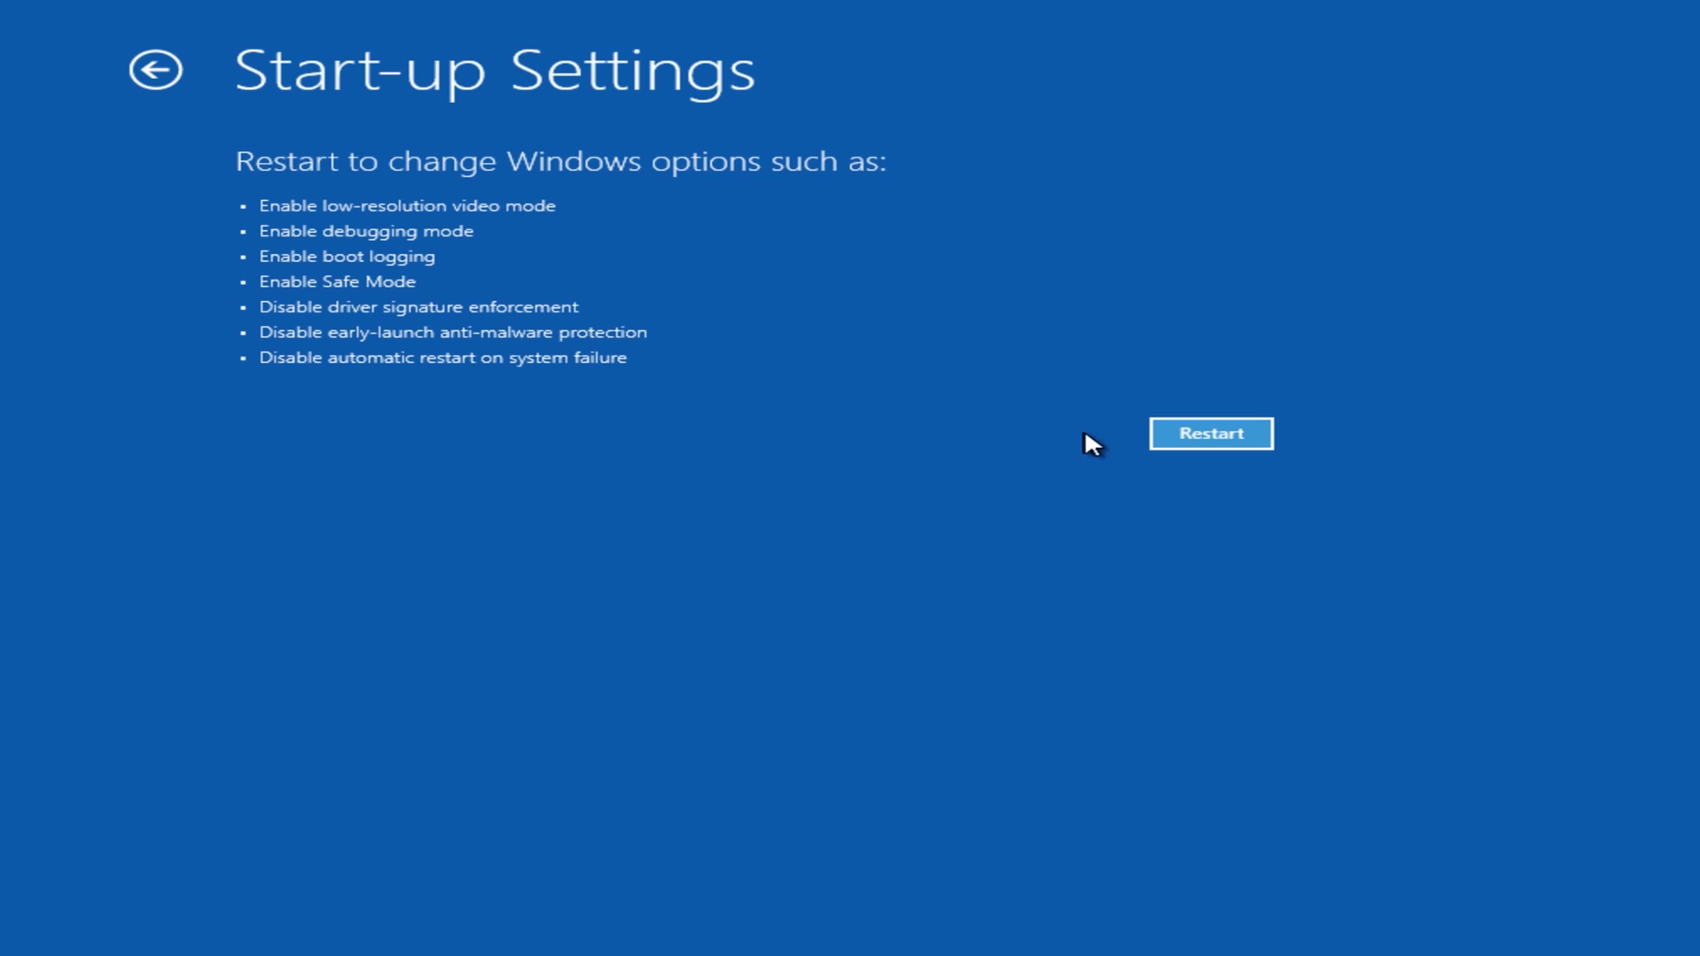
{"action": "left_click", "coordinate": [1214, 440]}
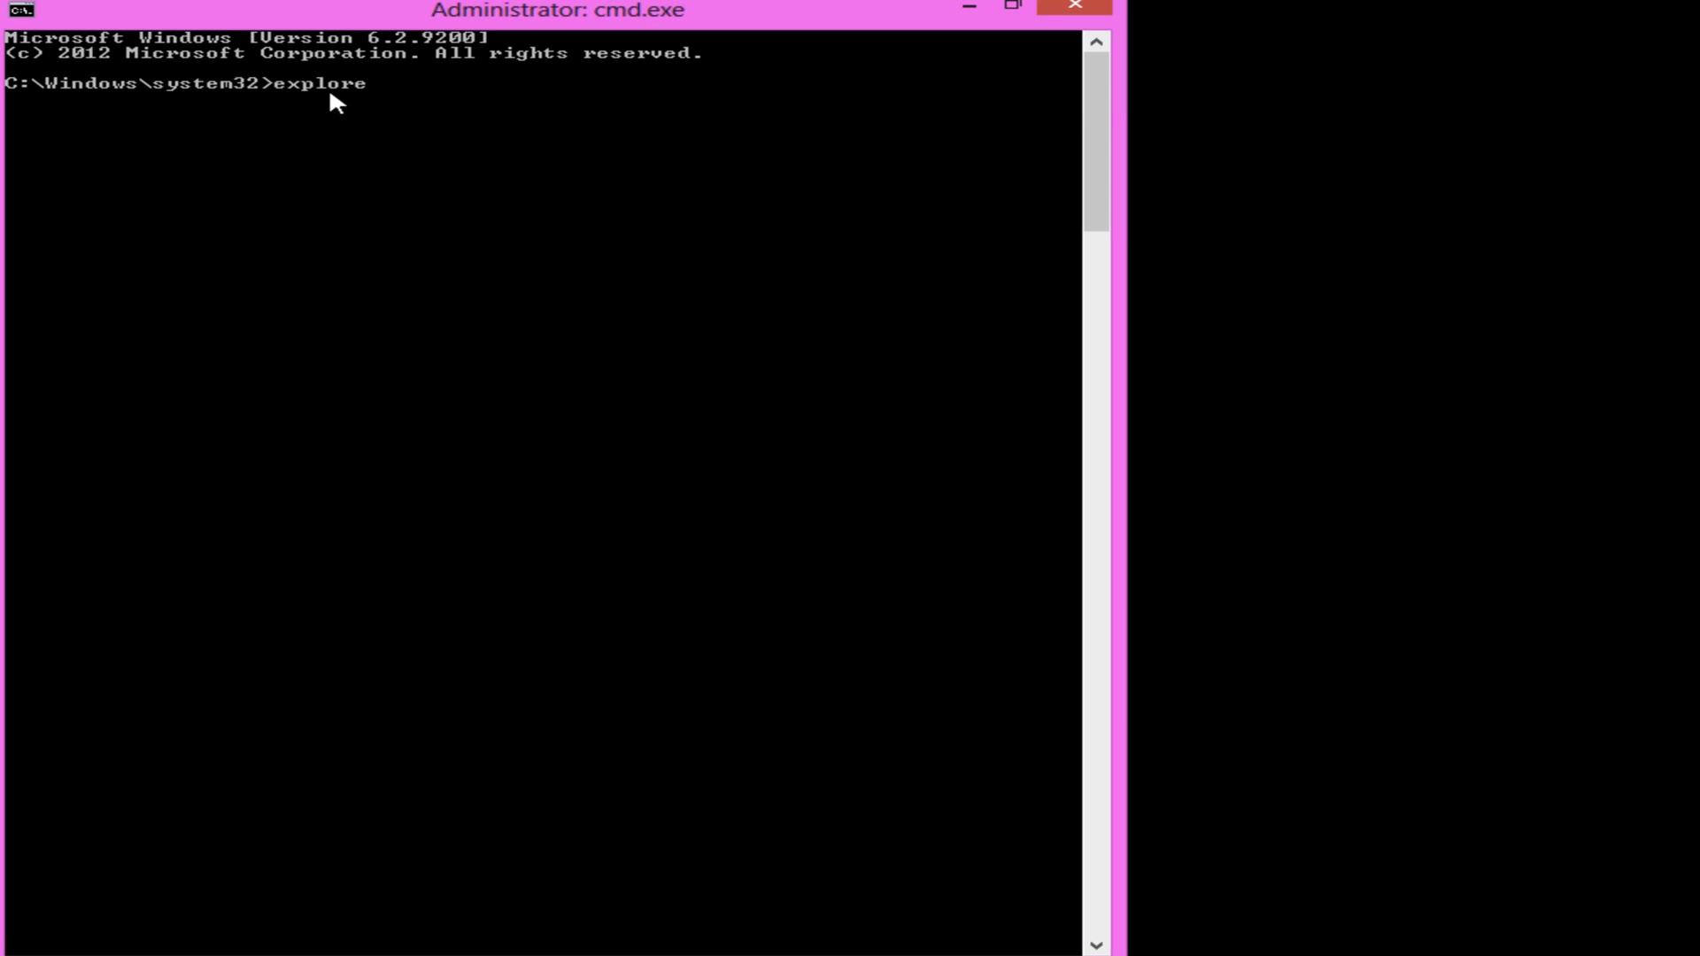
Step: Run explorer to bring up the Safe Mode desktop, then close Help and Support and cmd
{"action": "type", "text": "r"}
{"action": "key", "text": "Return"}
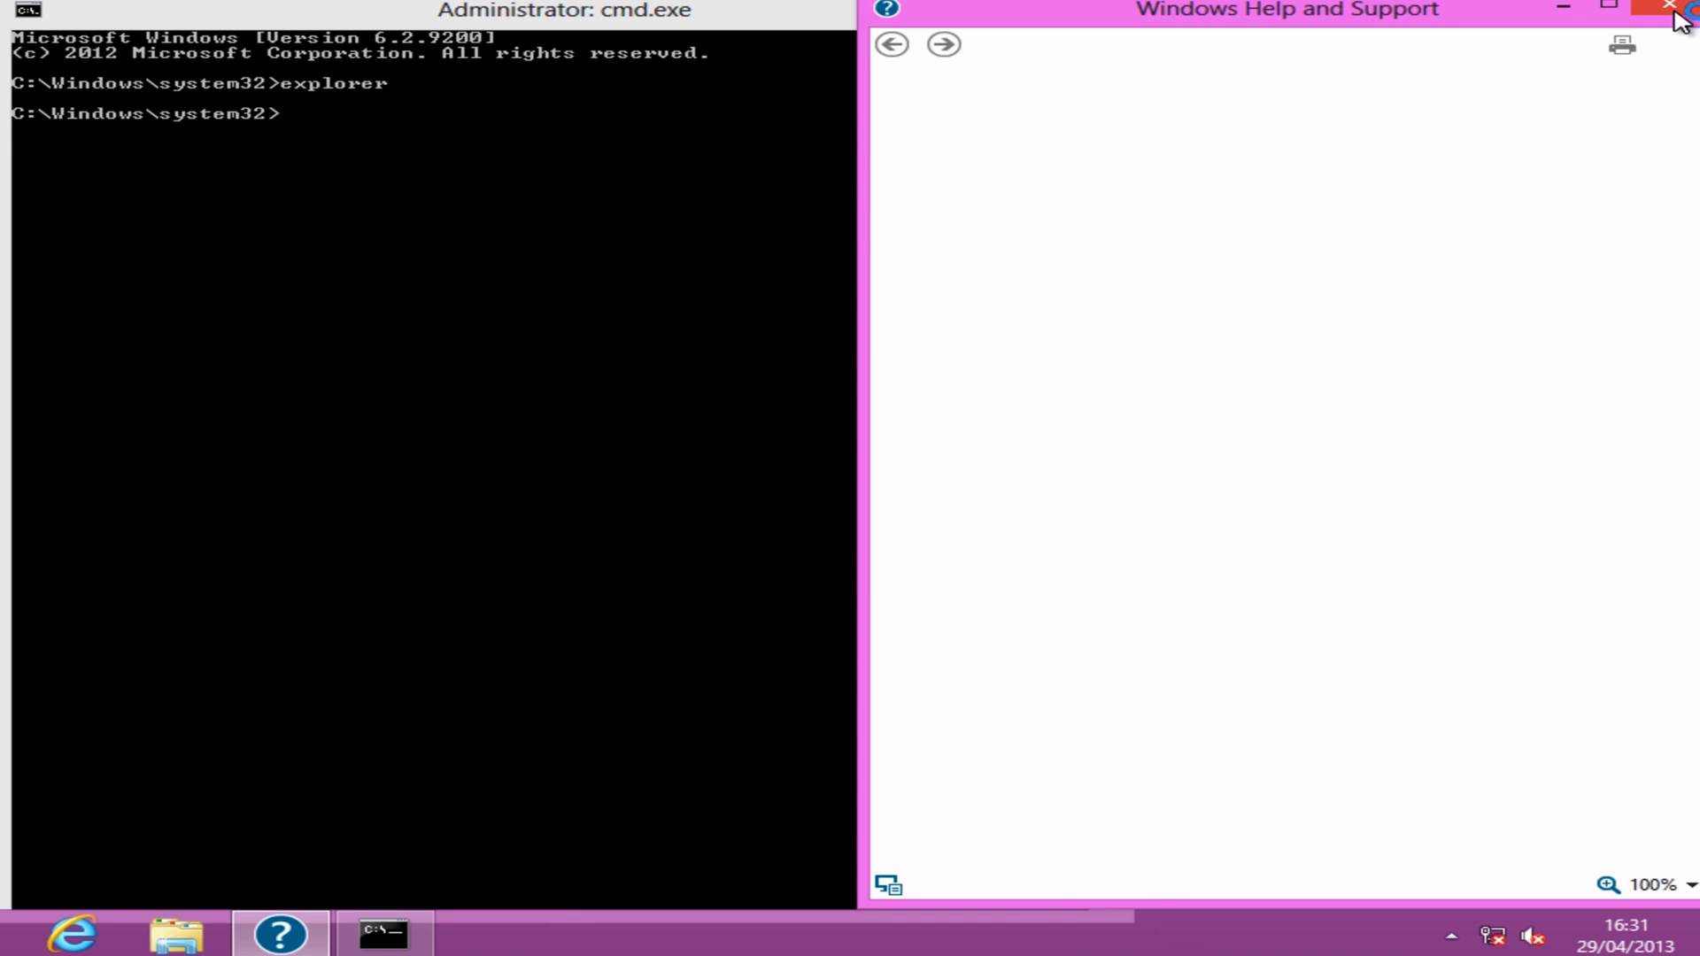
{"action": "left_click", "coordinate": [1681, 20]}
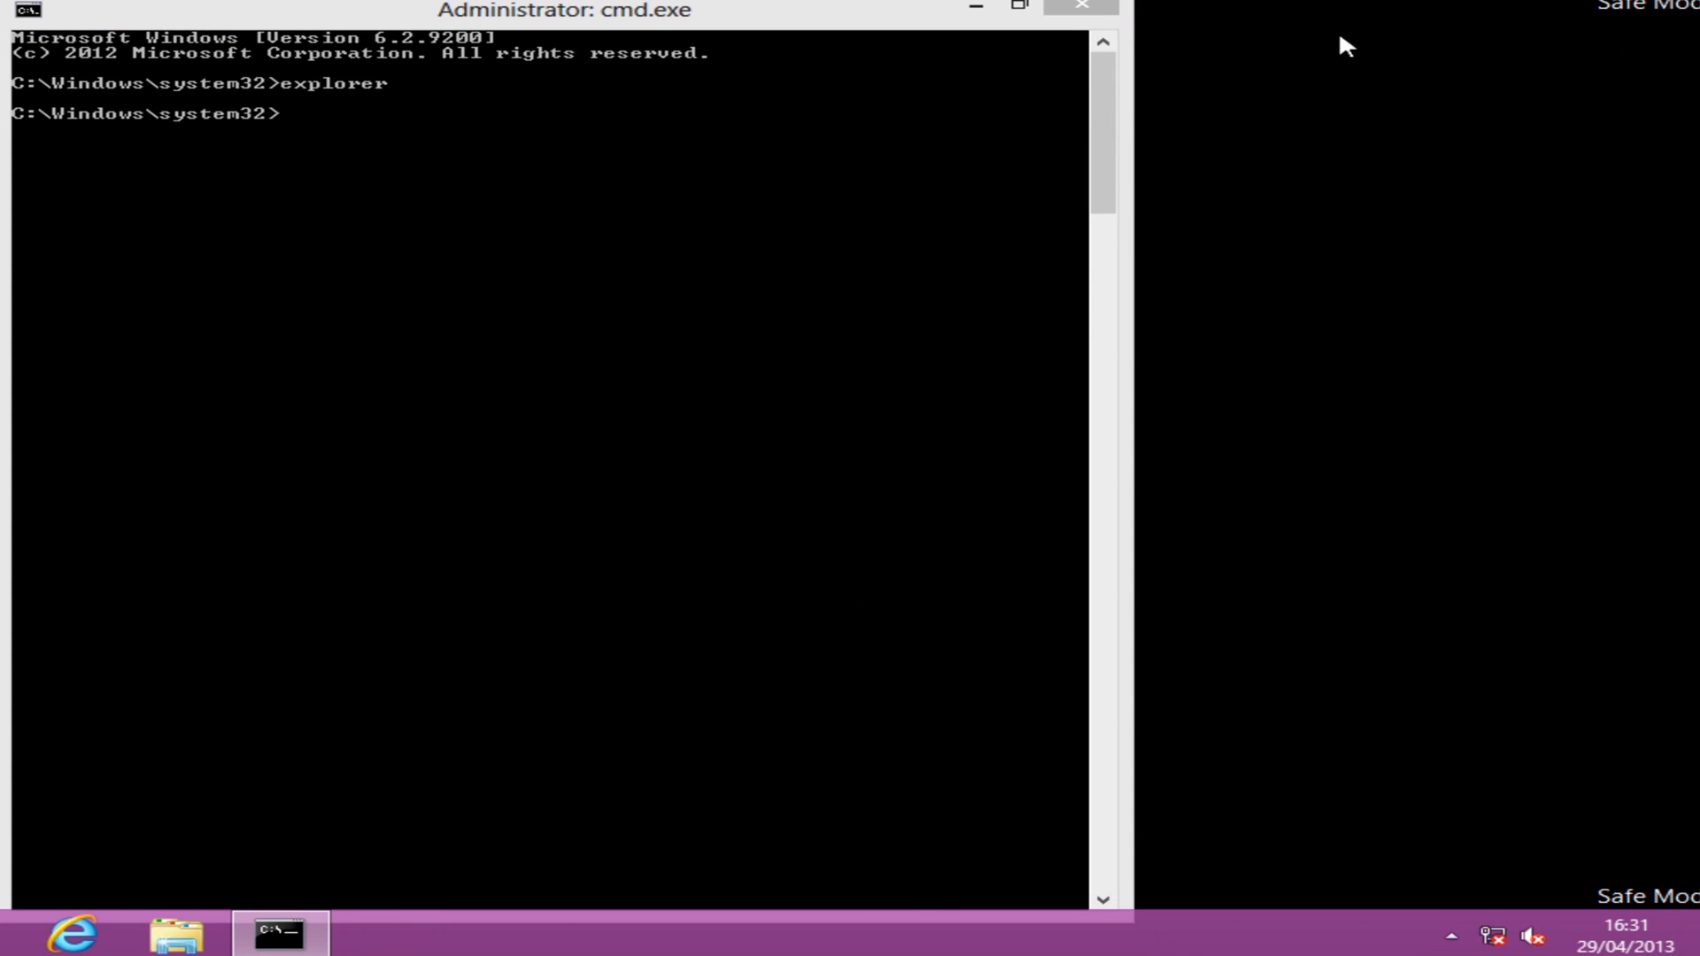
{"action": "left_click", "coordinate": [1096, 14]}
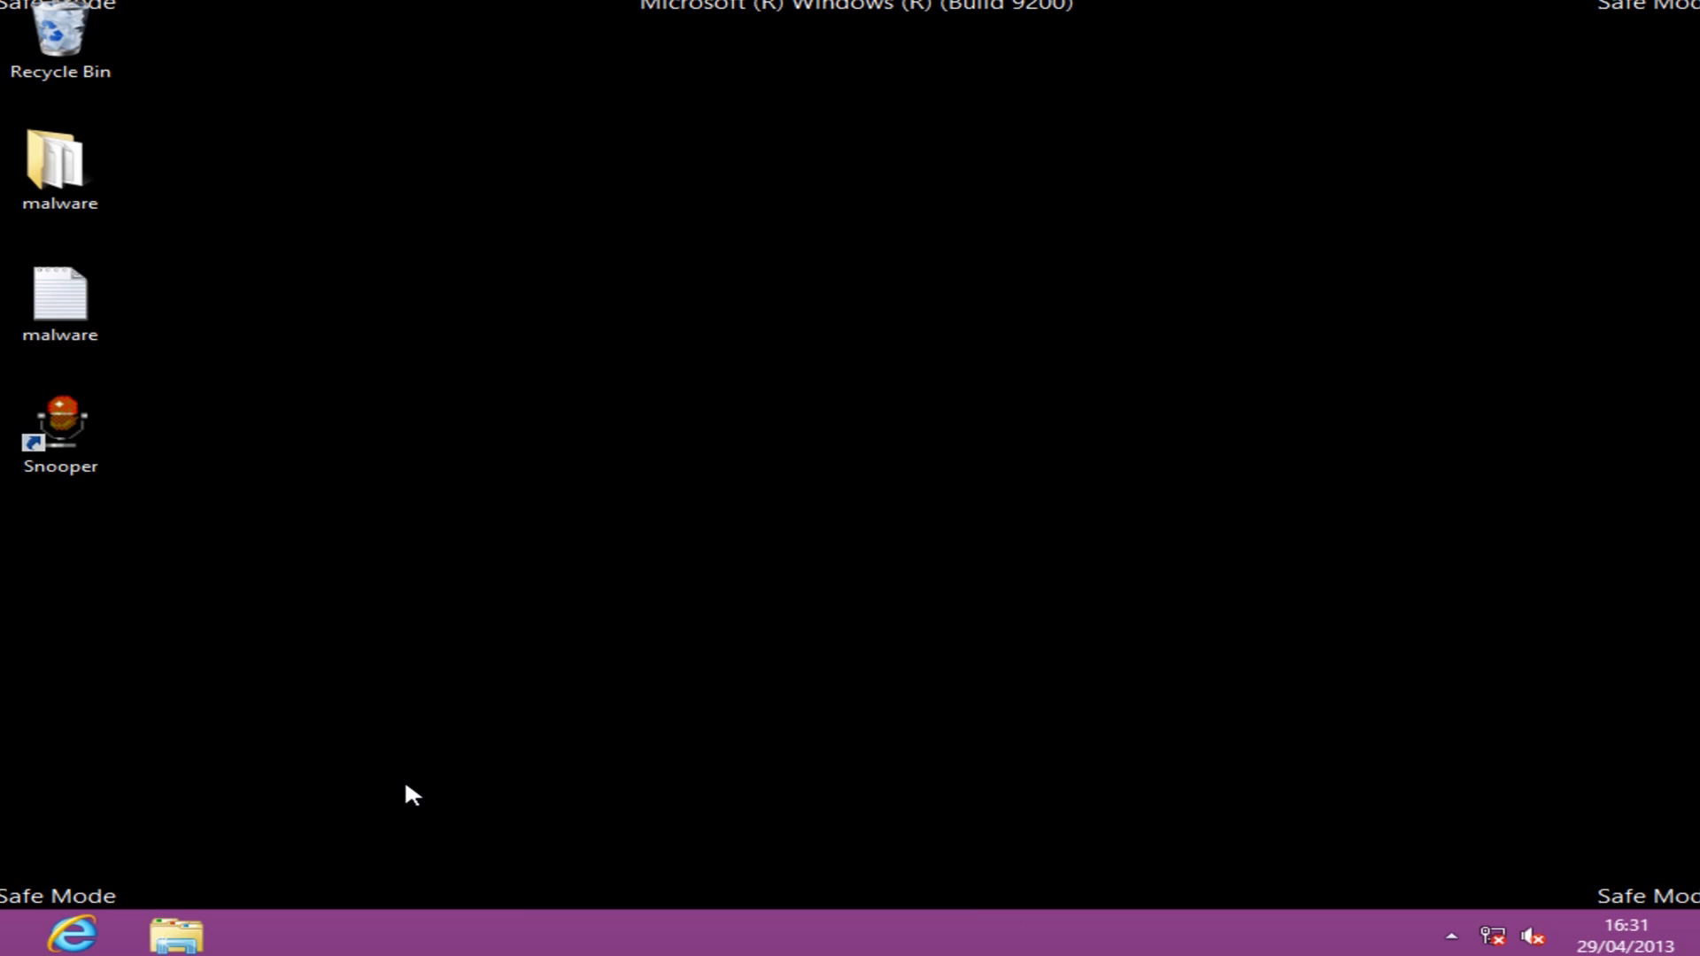
Step: Delete the malware folder from the desktop
{"action": "left_click", "coordinate": [56, 161]}
{"action": "right_click", "coordinate": [55, 161]}
{"action": "left_click", "coordinate": [152, 428]}
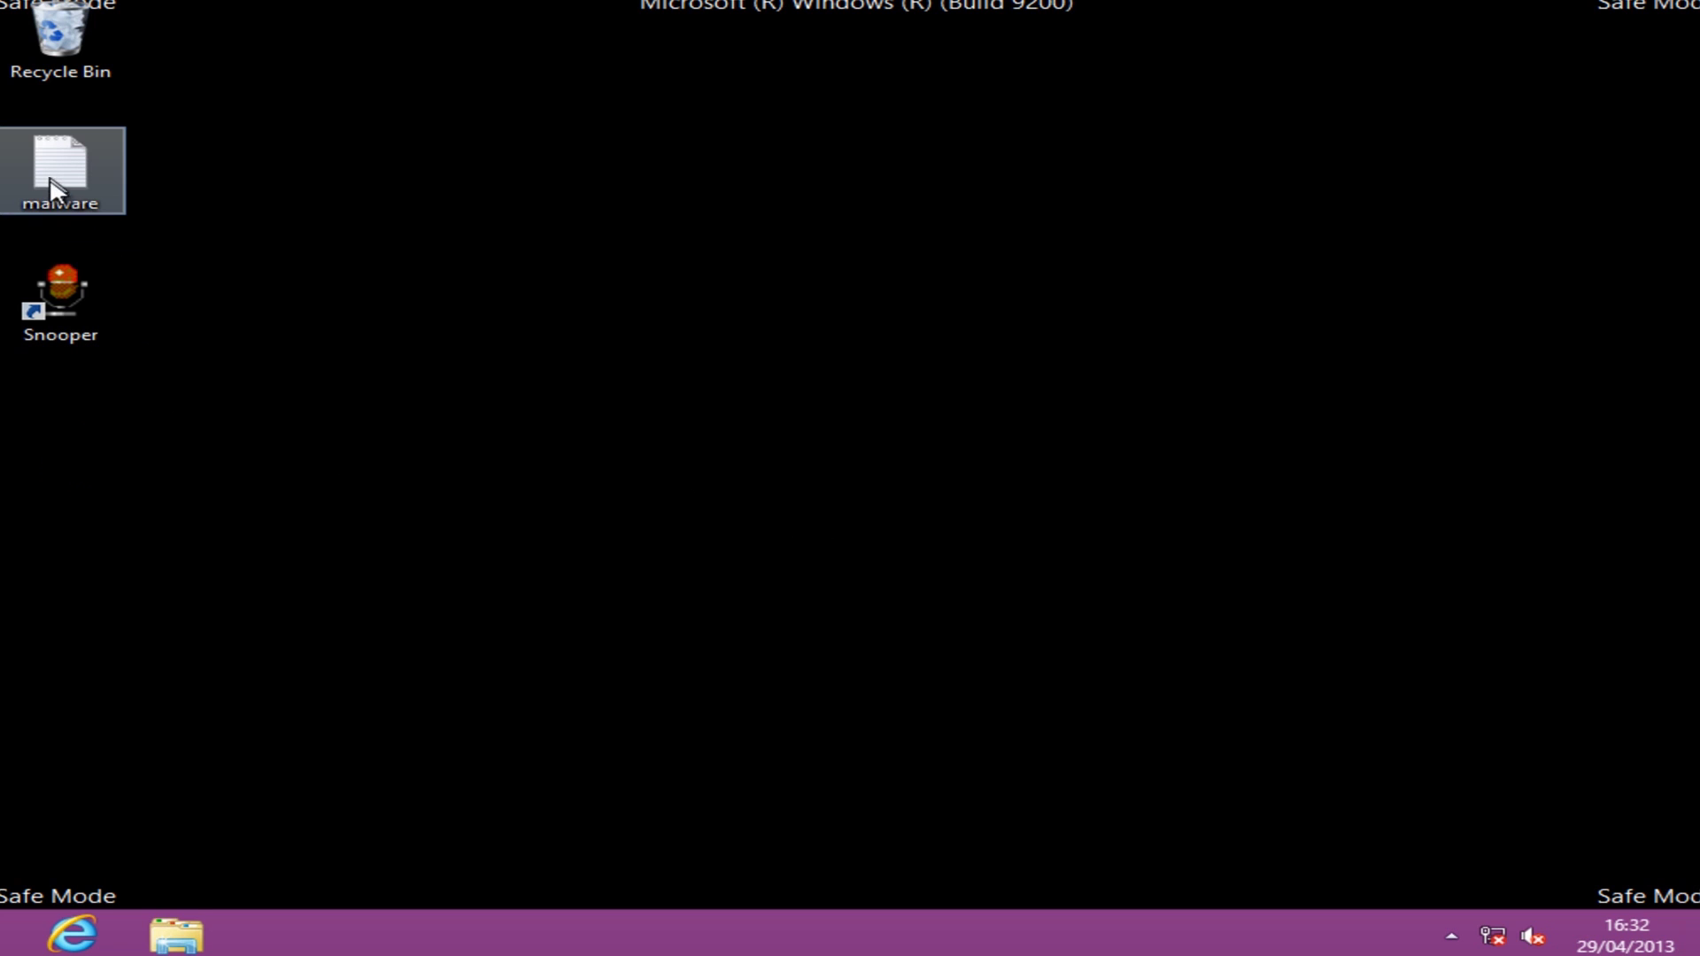
Step: Delete the malware file from the desktop and bring up the taskbar's context menu
{"action": "right_click", "coordinate": [55, 173]}
{"action": "left_click", "coordinate": [137, 463]}
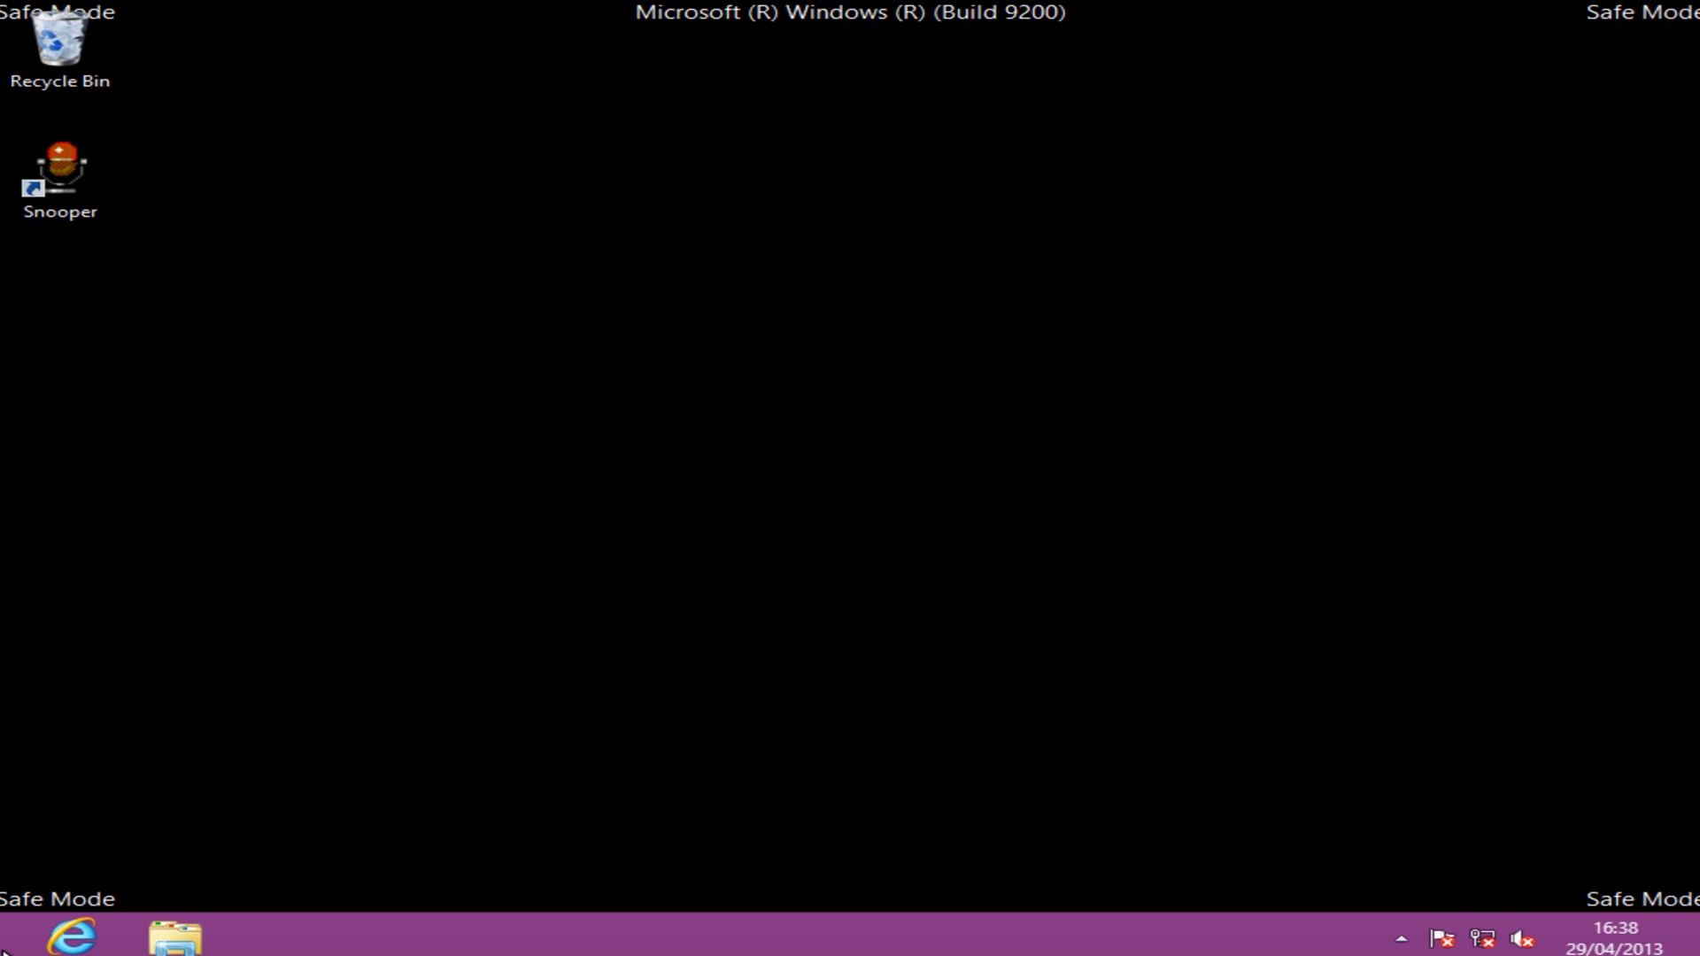
{"action": "mouse_move", "coordinate": [3, 953]}
{"action": "right_click", "coordinate": [10, 944]}
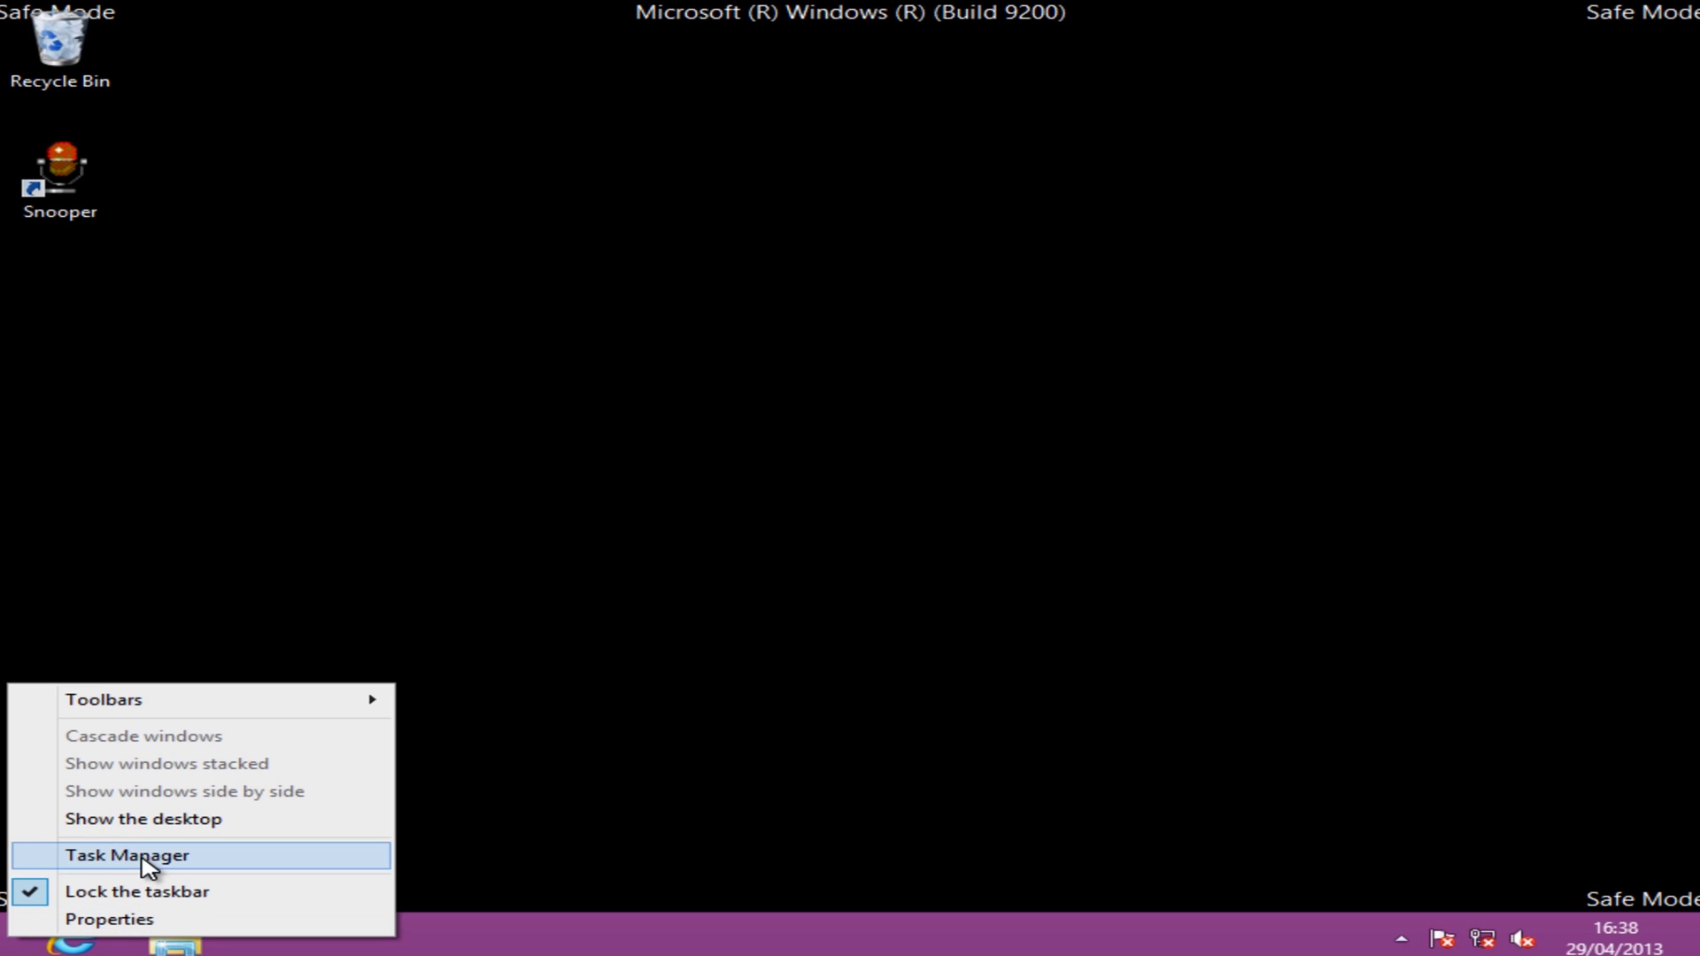
Step: Launch Task Manager and run %appdata% as a new task to open AppData Roaming
{"action": "left_click", "coordinate": [140, 855]}
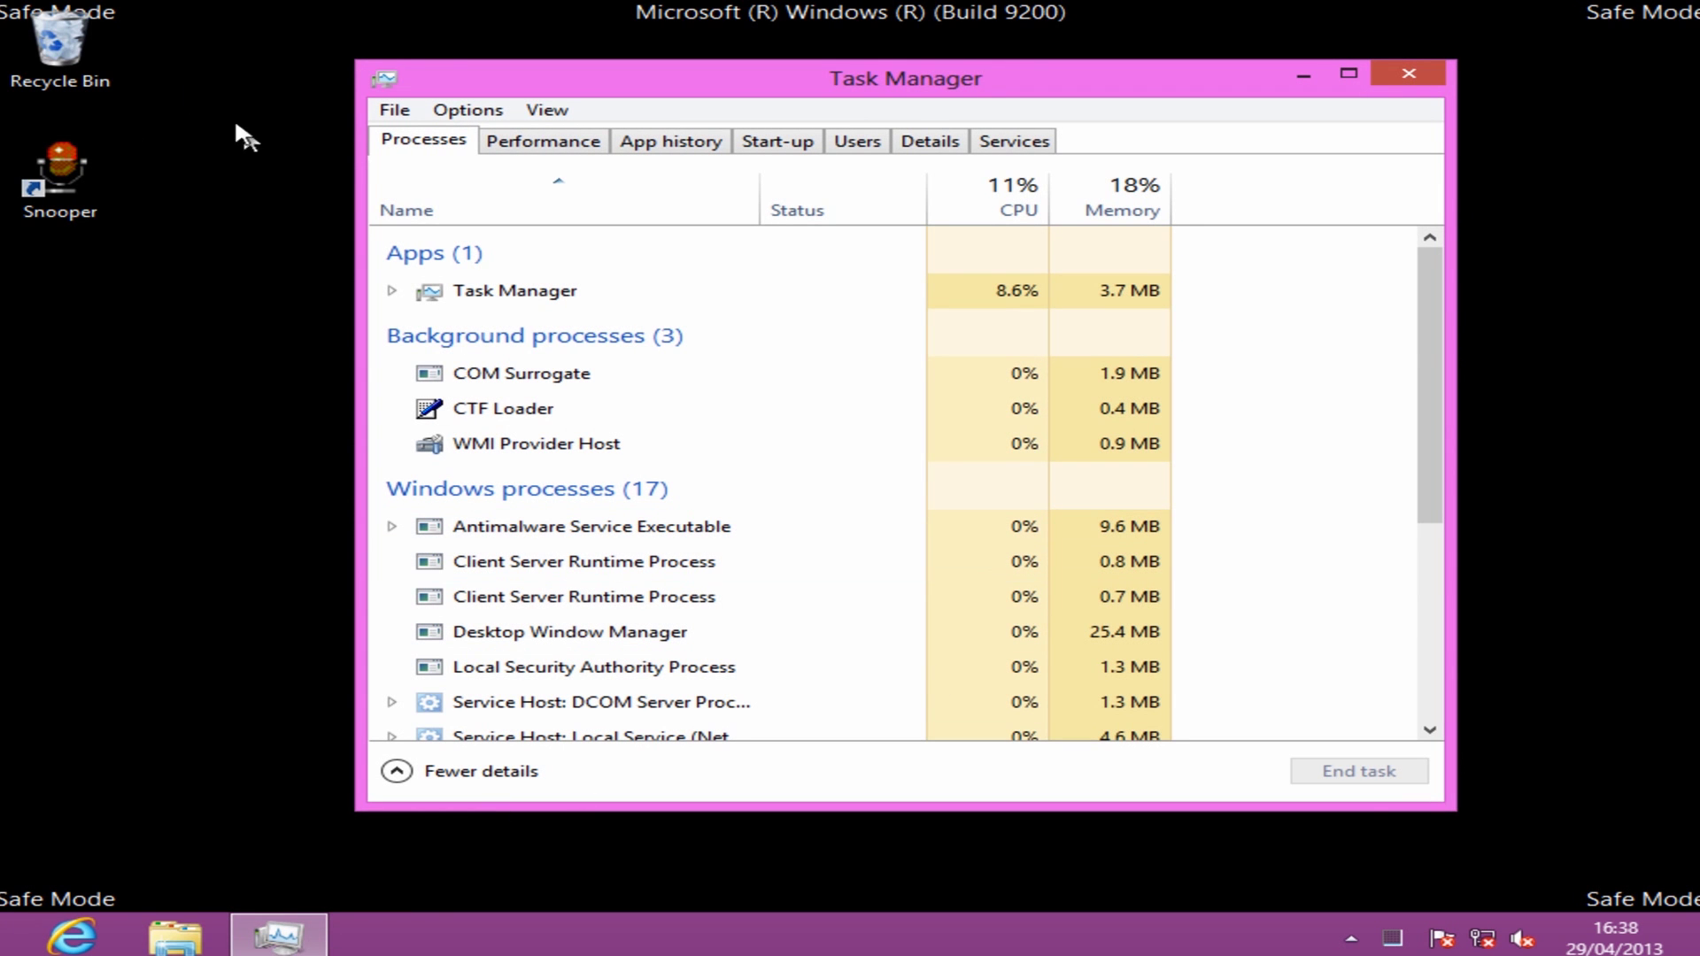
{"action": "left_click", "coordinate": [395, 115]}
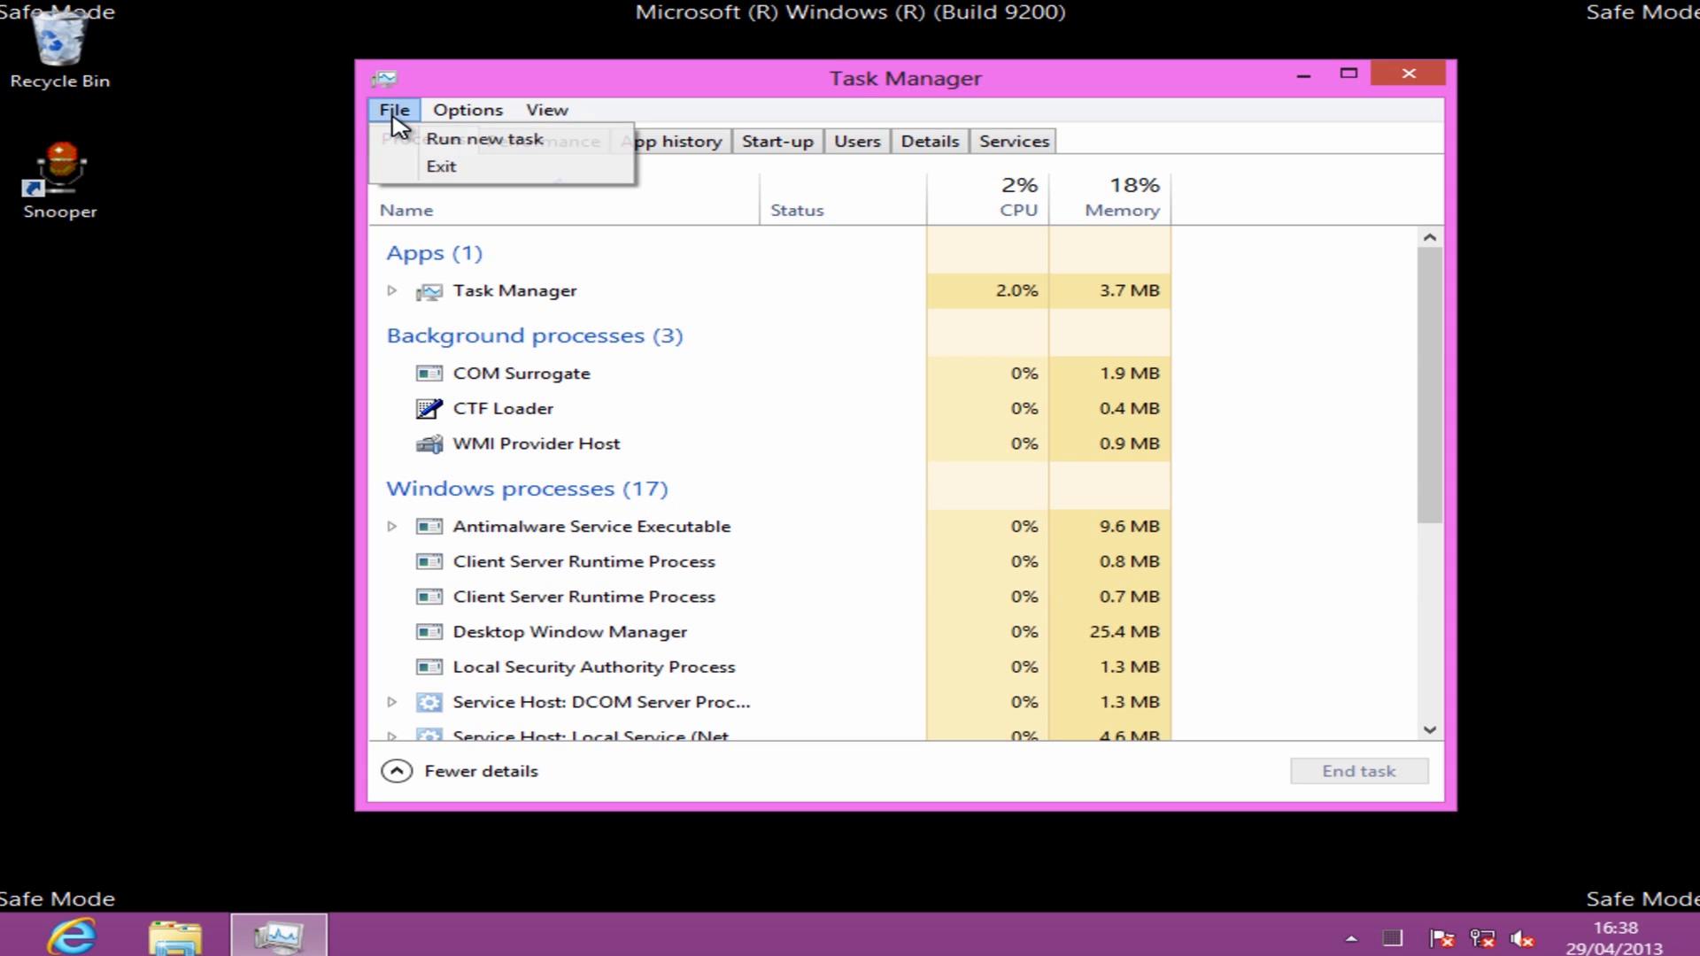
{"action": "left_click", "coordinate": [458, 142]}
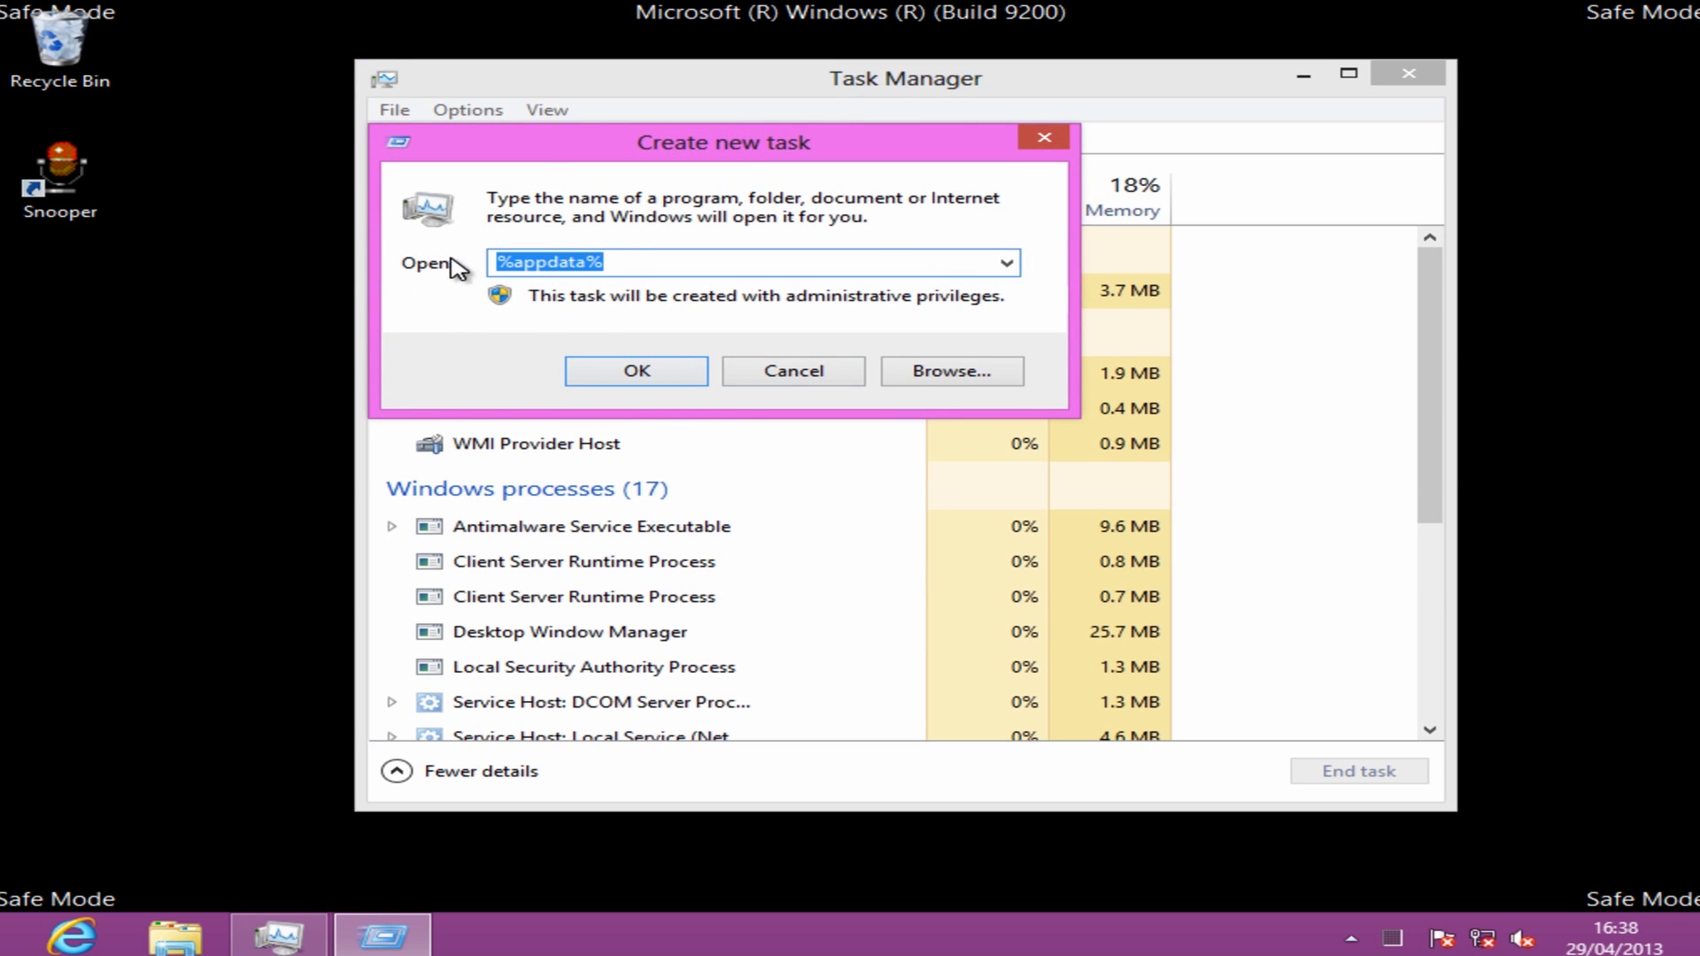
{"action": "left_click", "coordinate": [636, 261]}
{"action": "left_click_drag", "start_coordinate": [636, 262], "coordinate": [479, 264]}
{"action": "type", "text": "%a"}
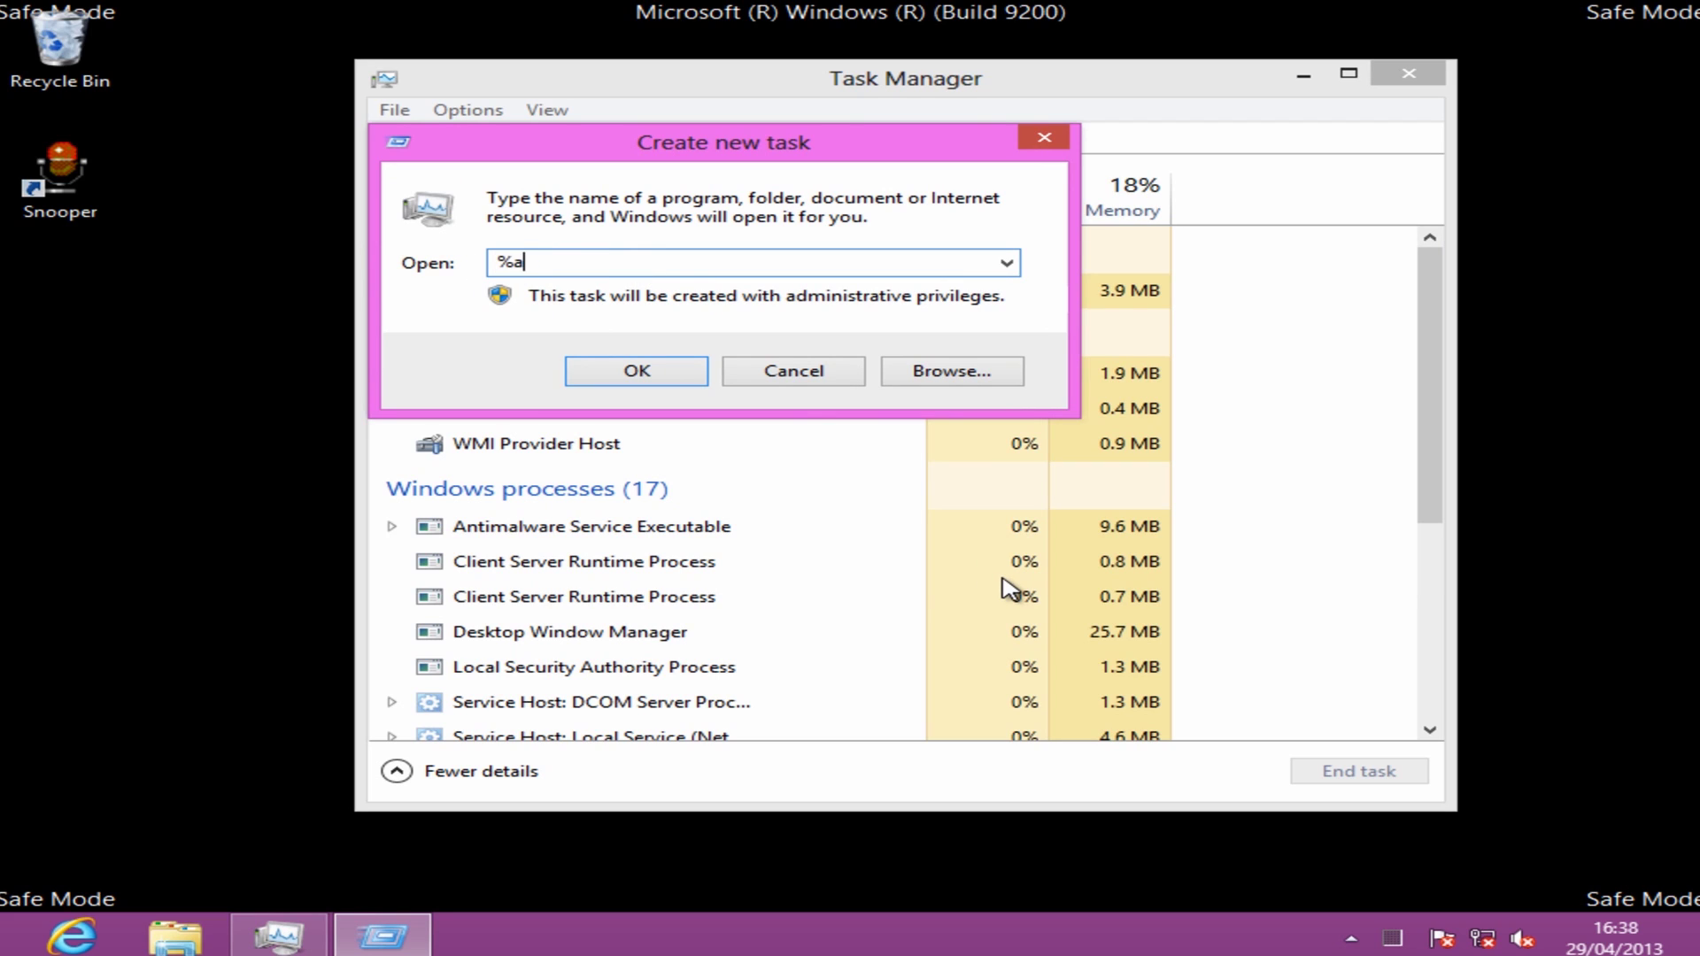
{"action": "type", "text": "ppdata%"}
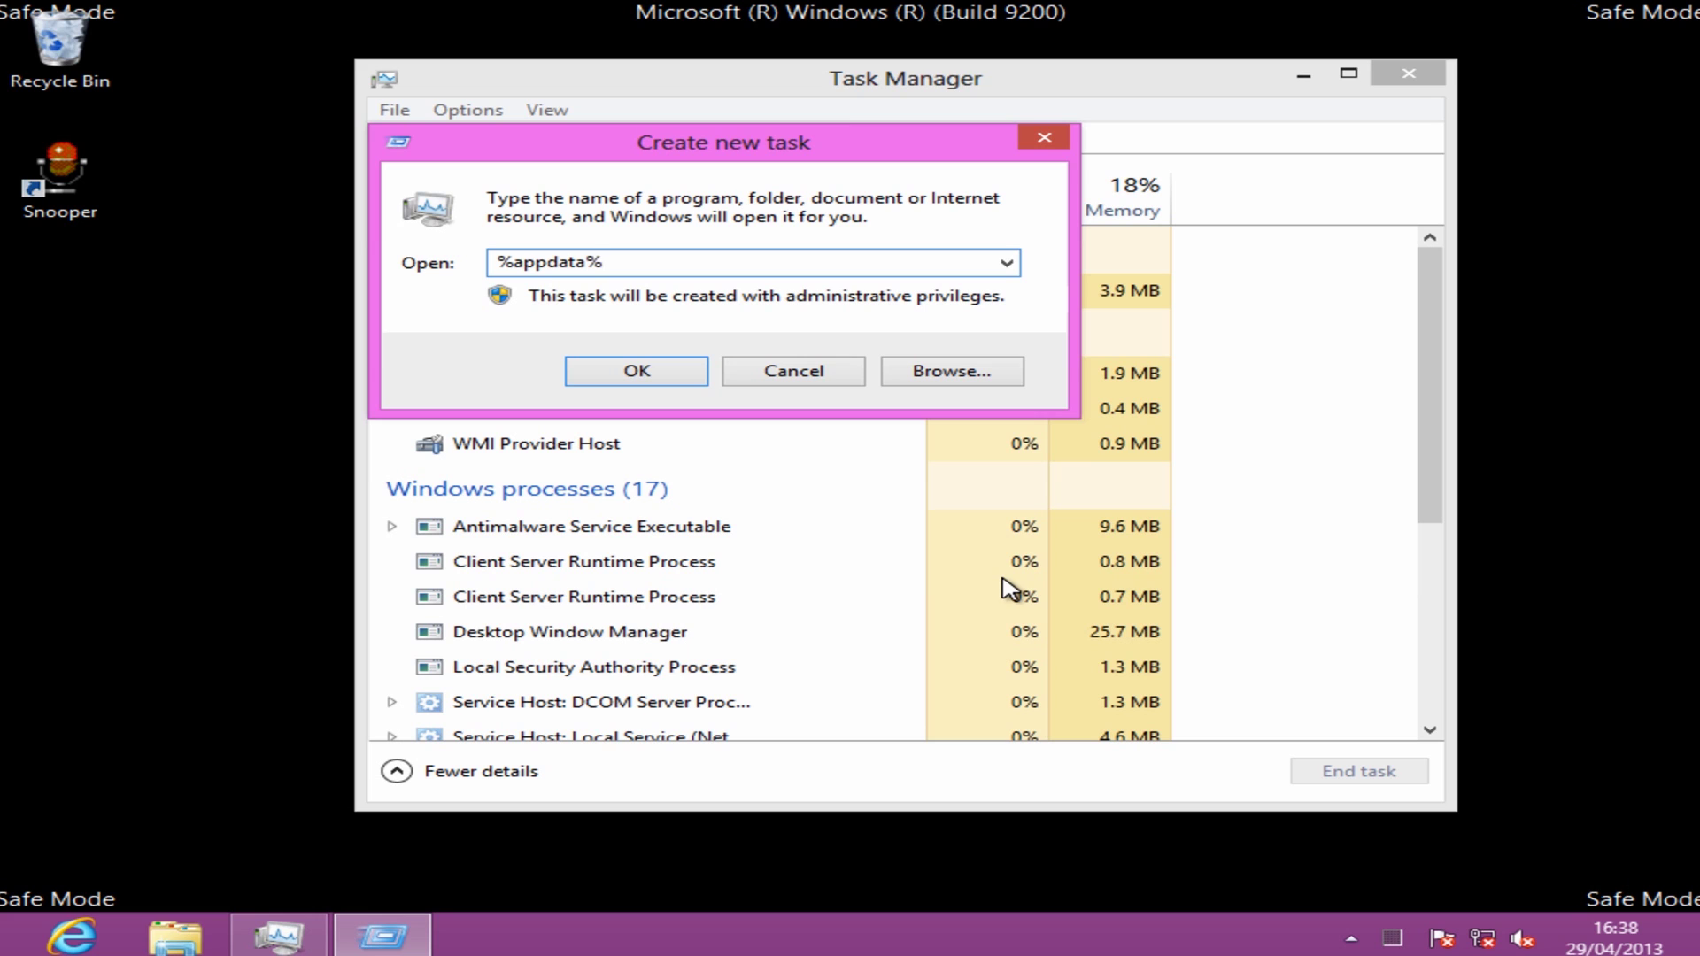
{"action": "left_click", "coordinate": [643, 372]}
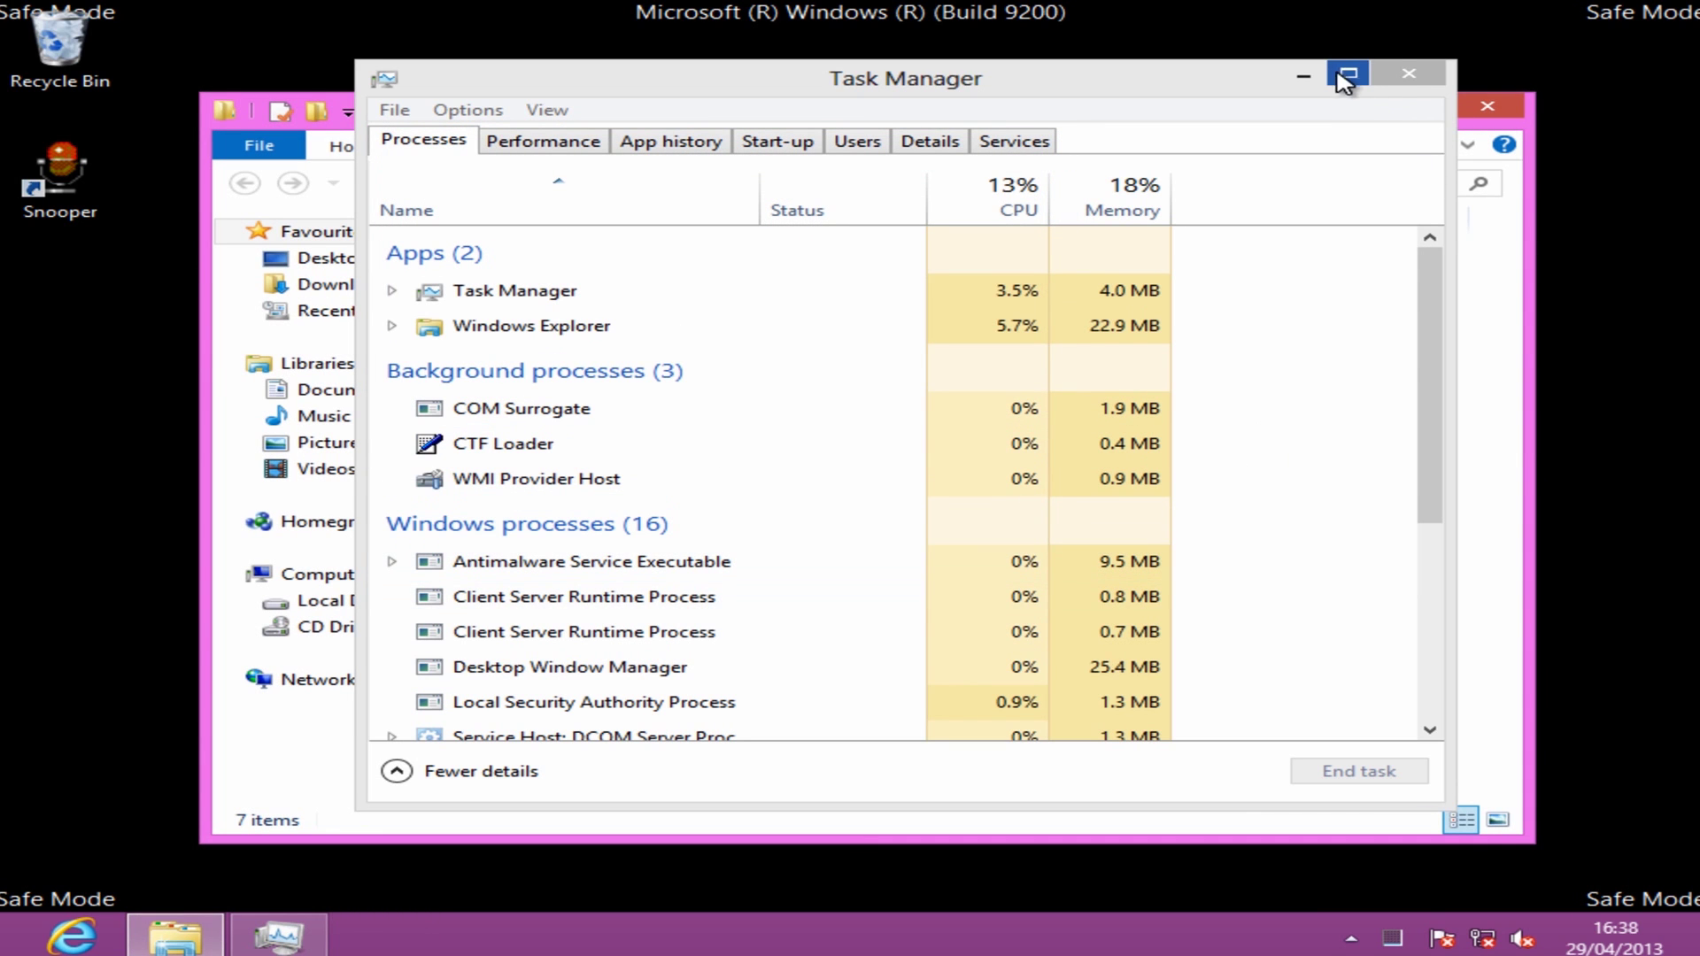
Step: Close Task Manager and delete skype.dat and skype.ini from the Roaming folder
{"action": "left_click", "coordinate": [1409, 74]}
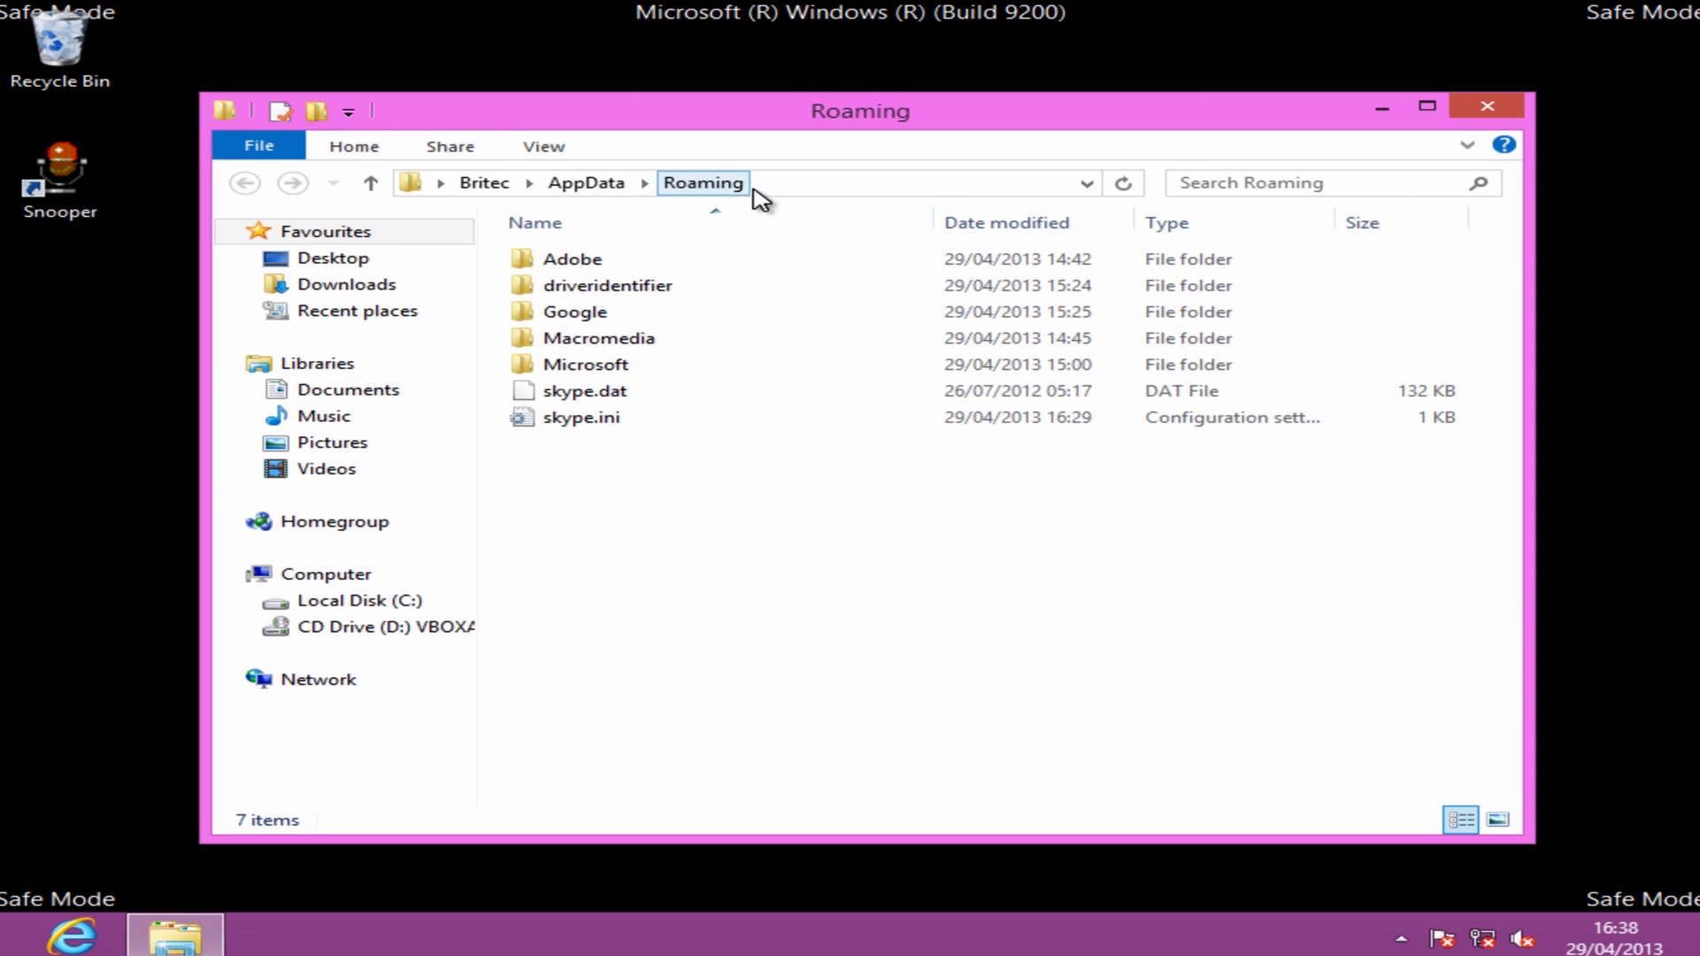
{"action": "left_click", "coordinate": [567, 423]}
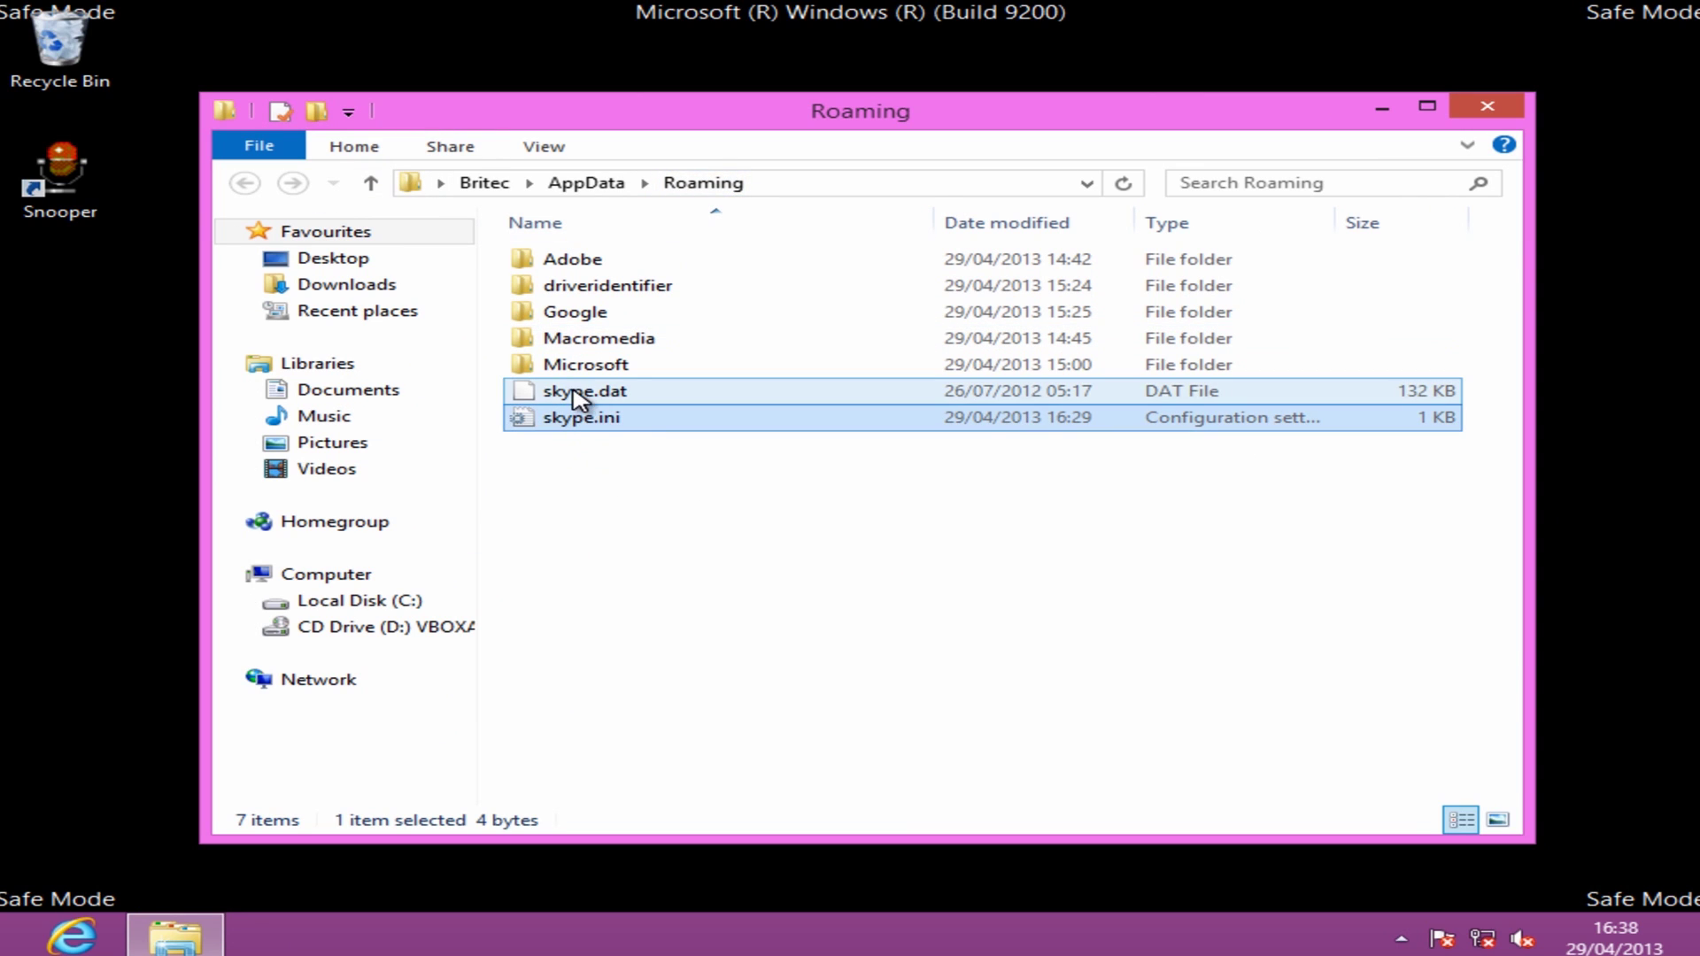
{"action": "left_click", "coordinate": [576, 394]}
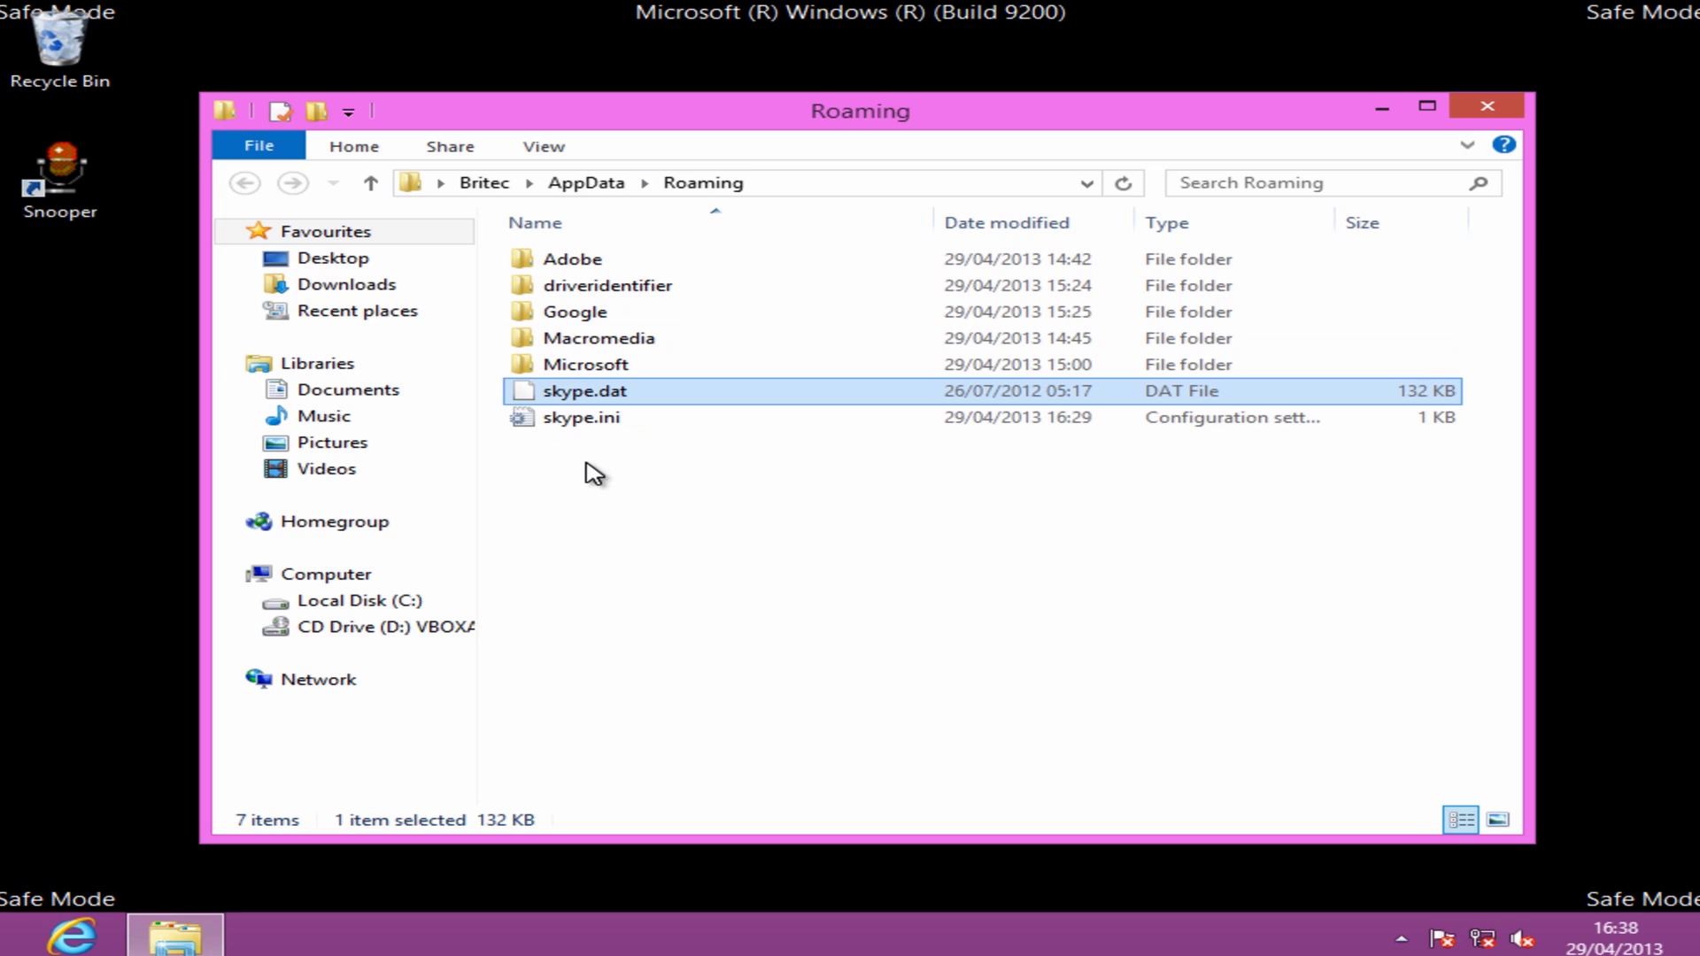
{"action": "left_click", "coordinate": [585, 420], "text": "ctrl"}
{"action": "key", "text": "Delete"}
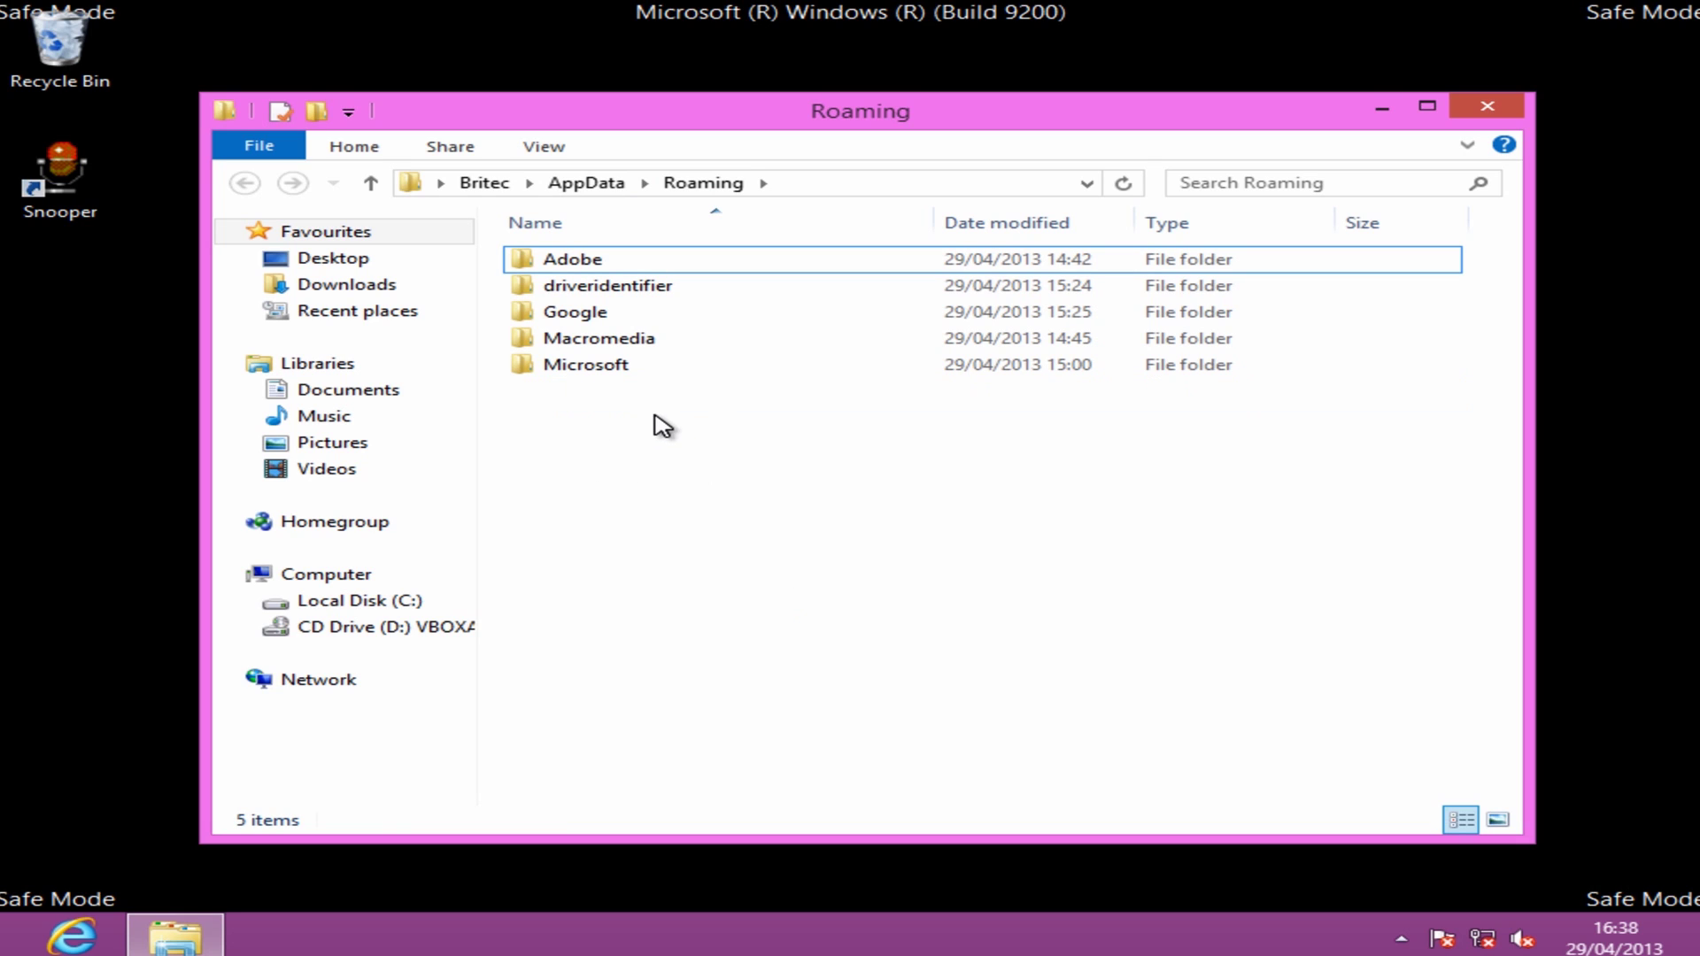
Step: Close the Roaming folder and permanently empty the Recycle Bin
{"action": "left_click", "coordinate": [1488, 105]}
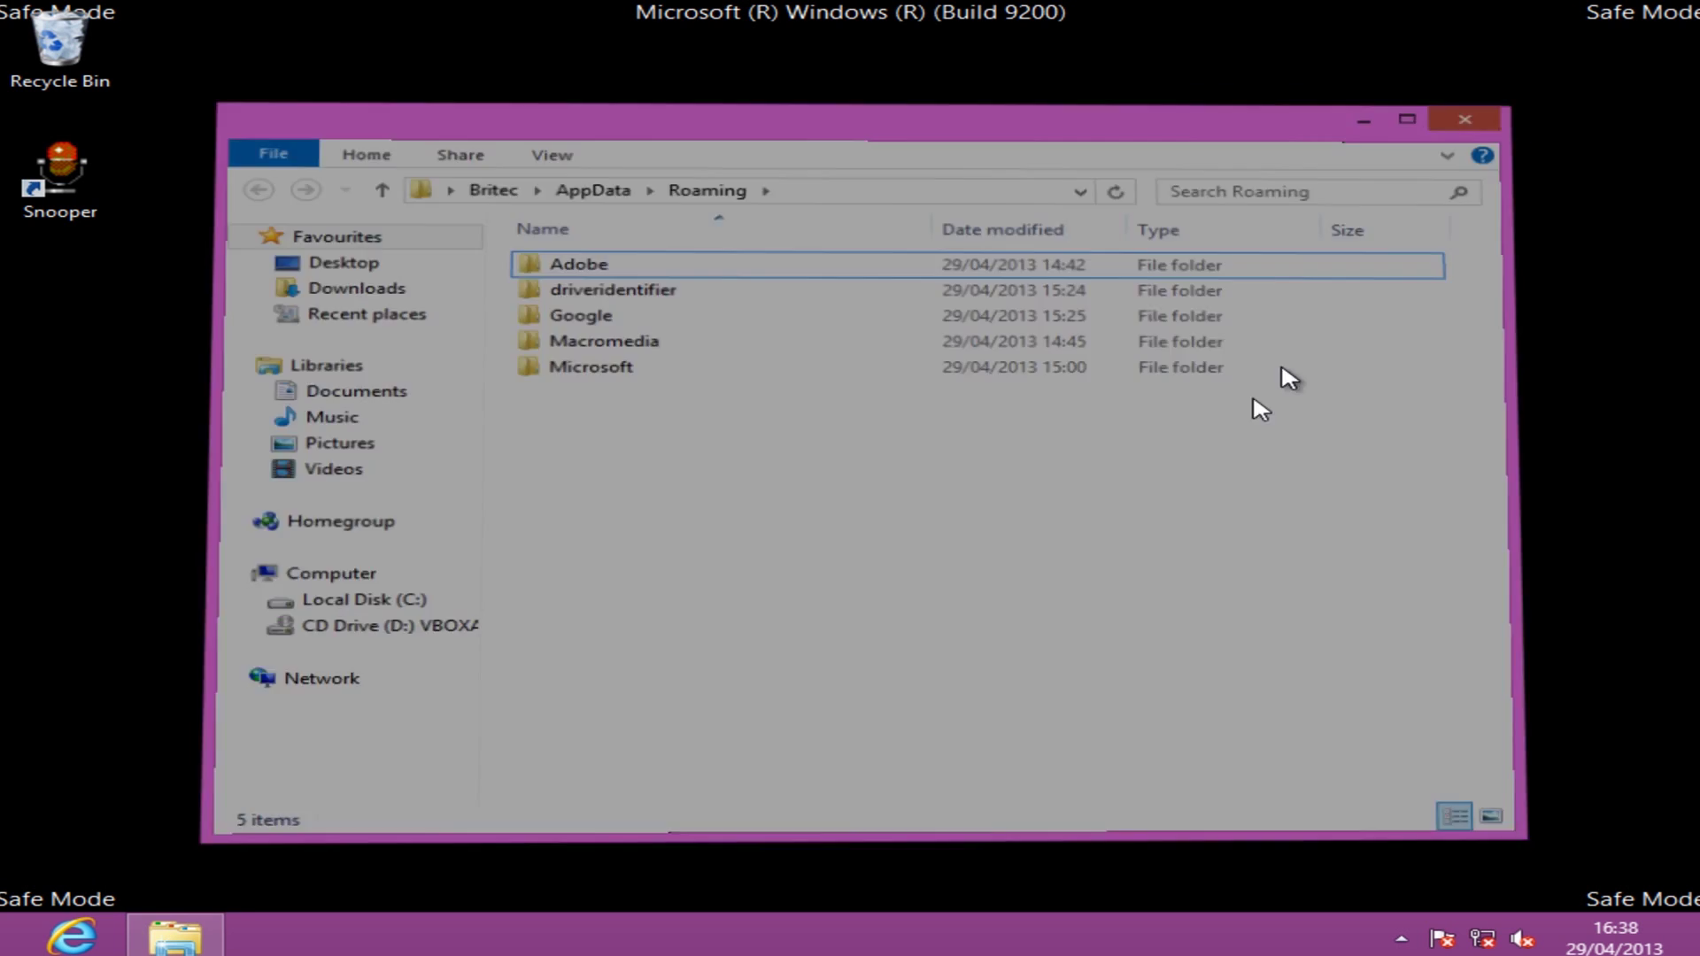
{"action": "right_click", "coordinate": [60, 35]}
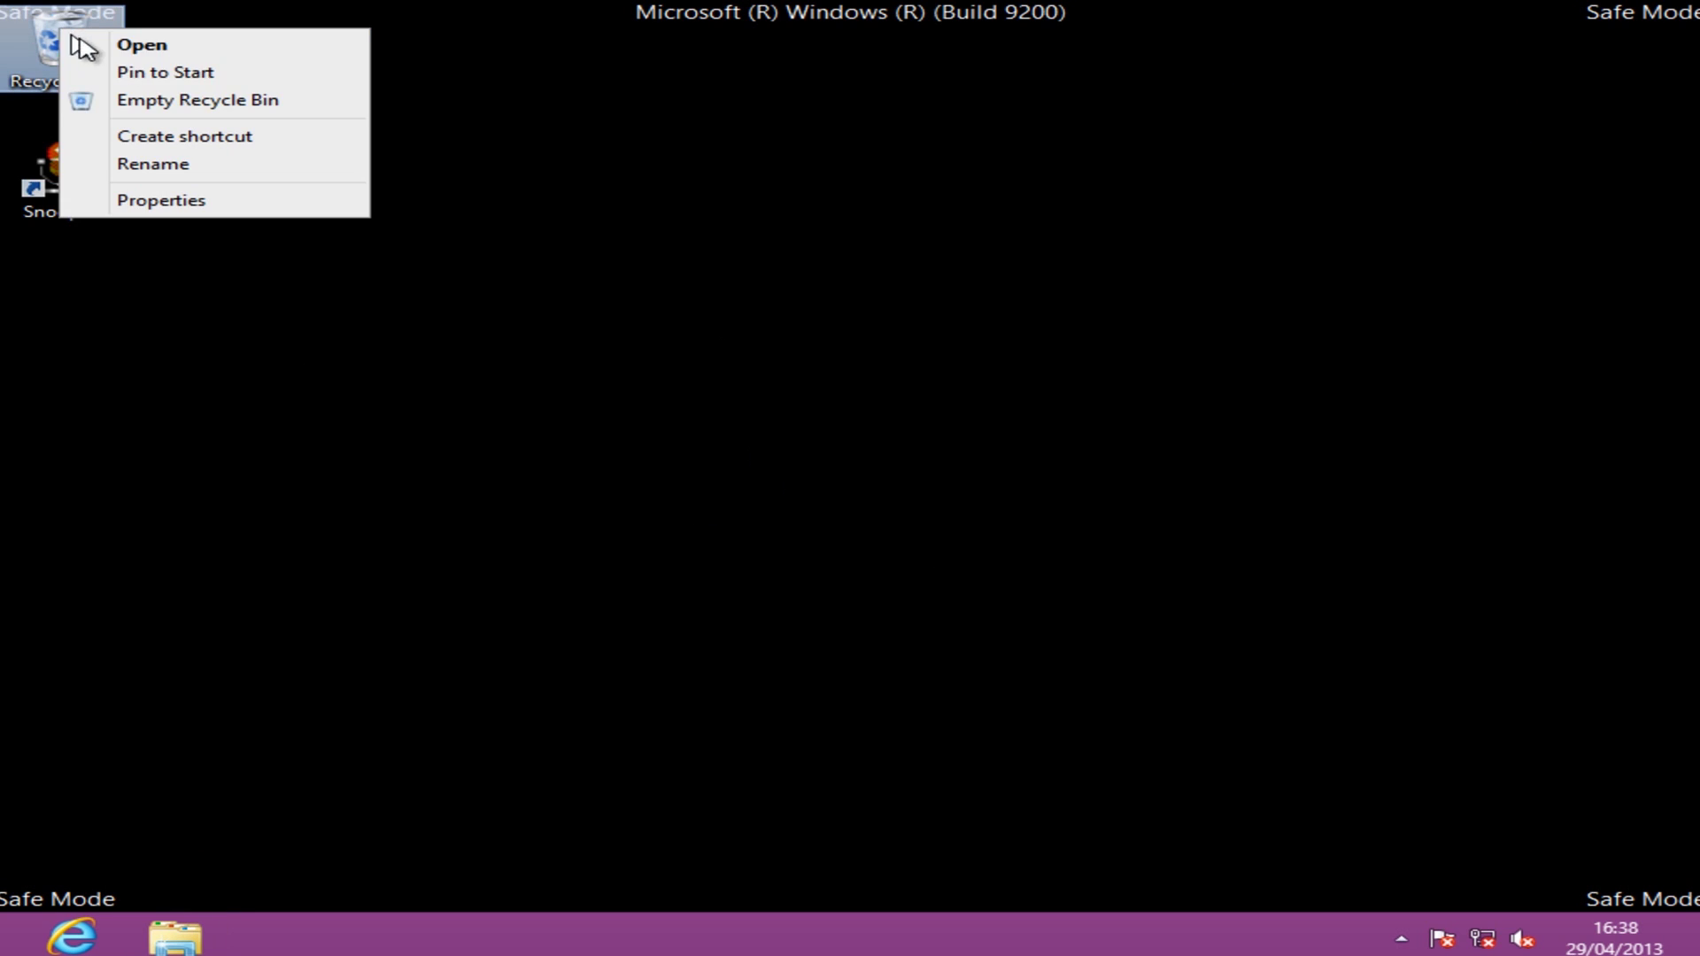
{"action": "left_click", "coordinate": [178, 100]}
{"action": "left_click", "coordinate": [970, 492]}
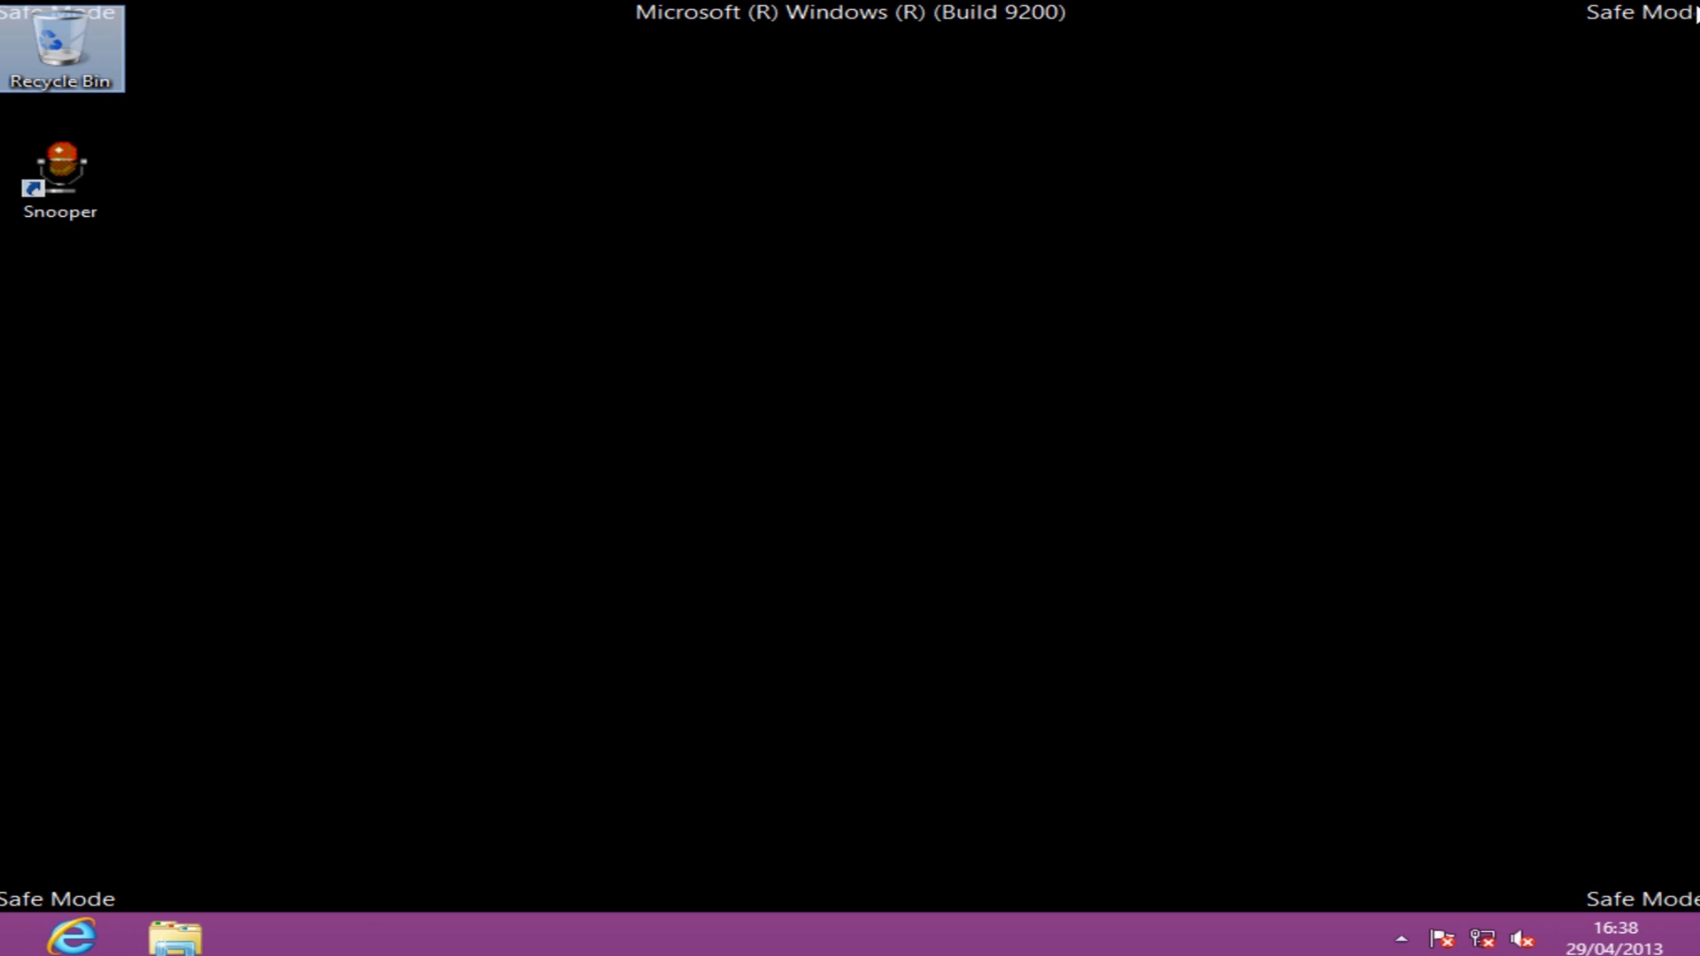
Step: Open the Settings charm's Power menu showing Shut down and Restart
{"action": "mouse_move", "coordinate": [1696, 4]}
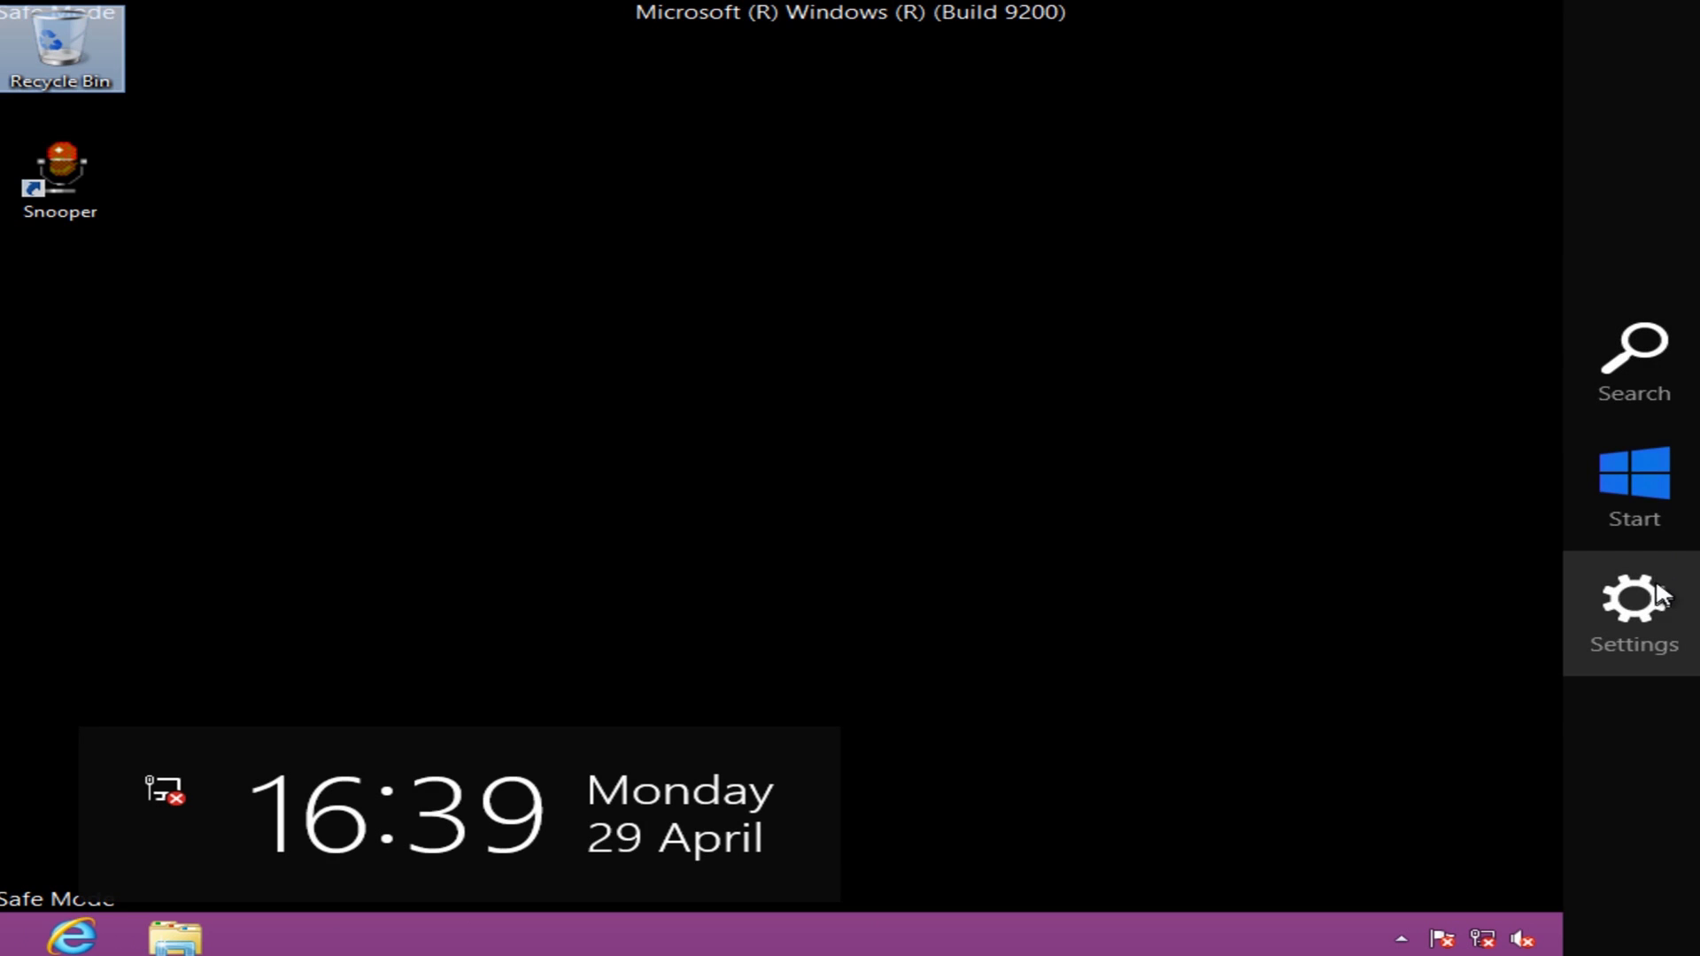
{"action": "left_click", "coordinate": [1649, 611]}
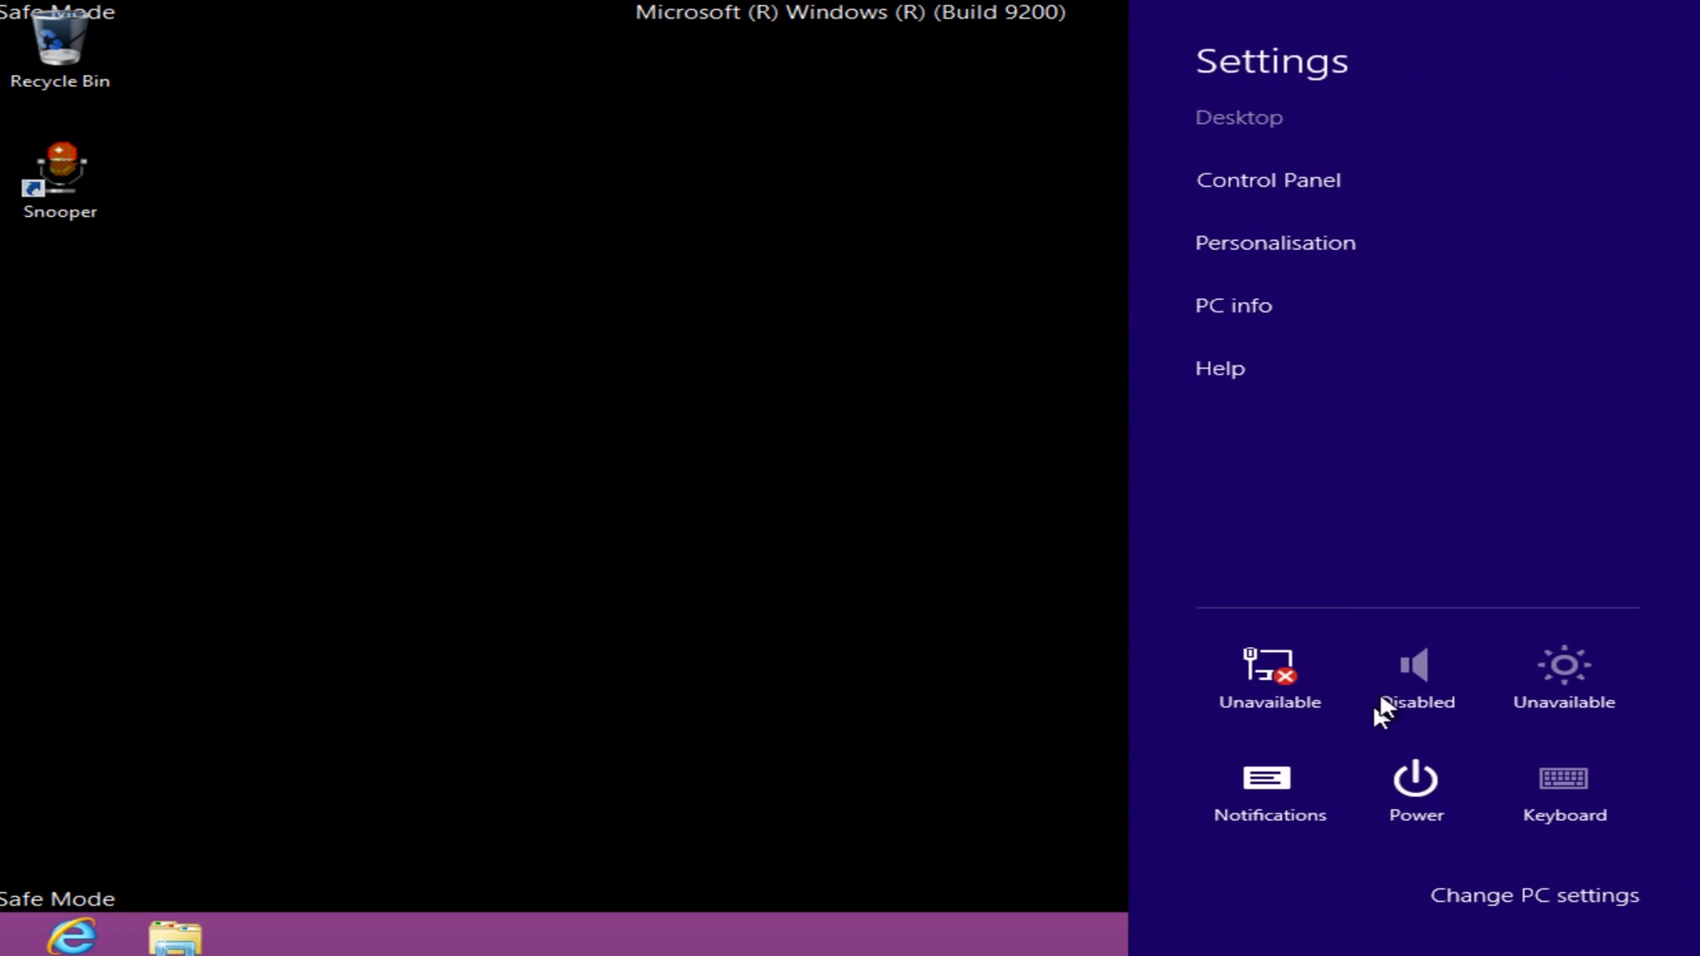
{"action": "left_click", "coordinate": [1410, 794]}
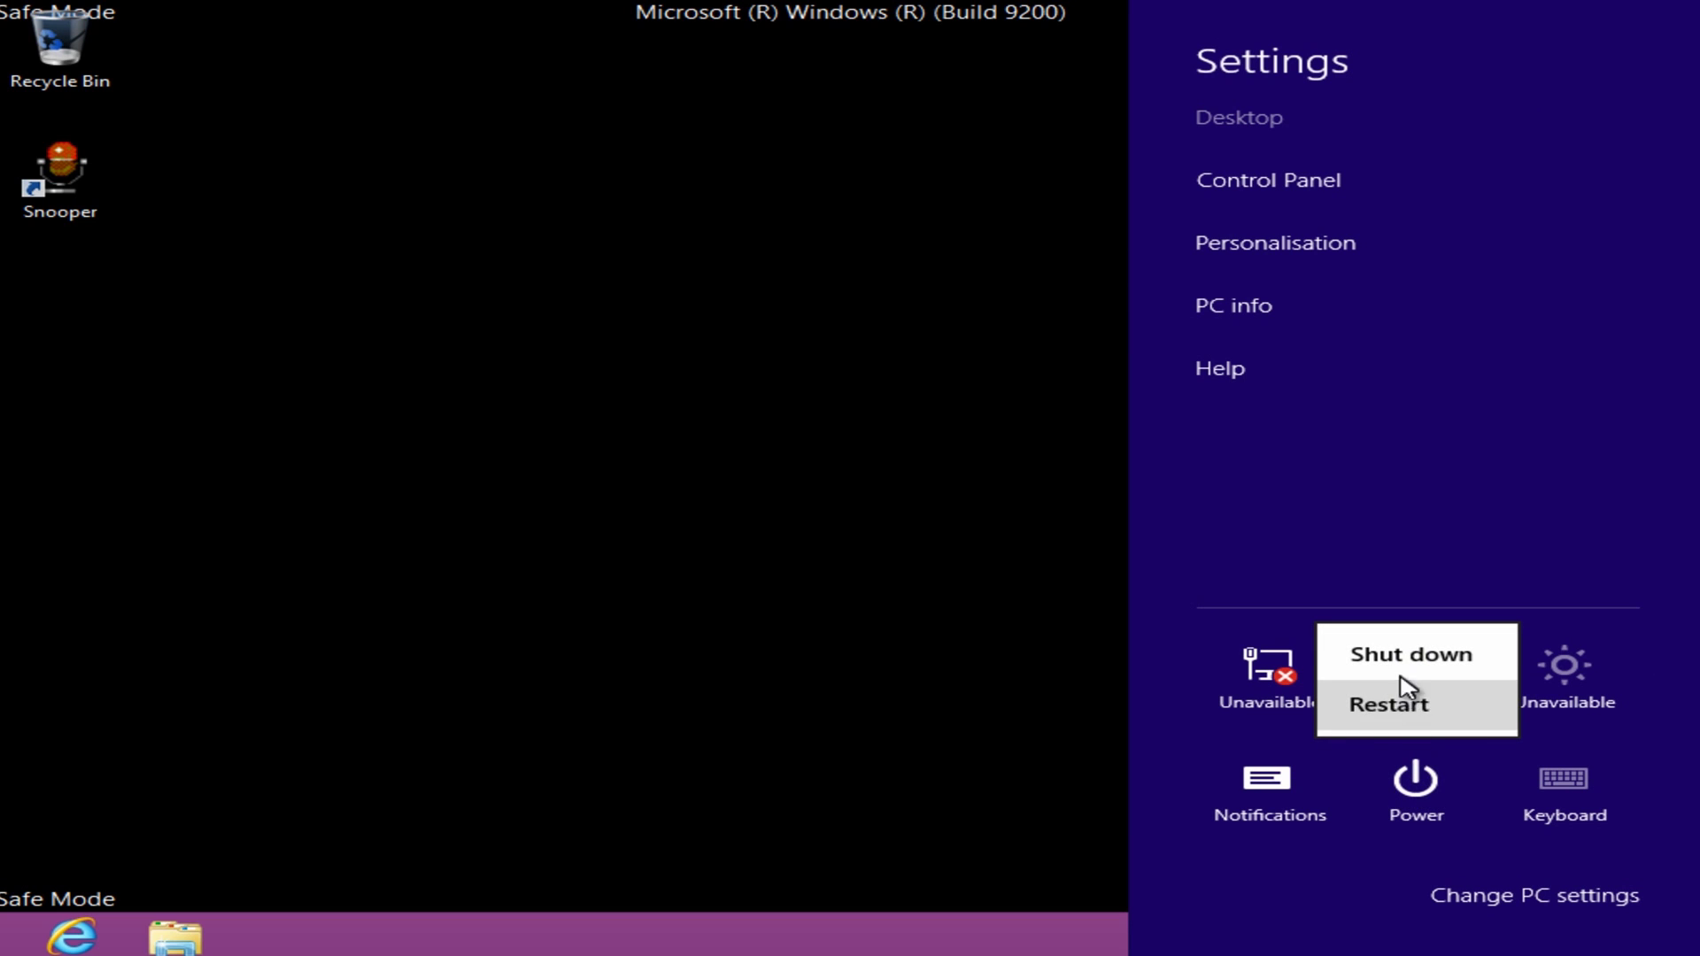